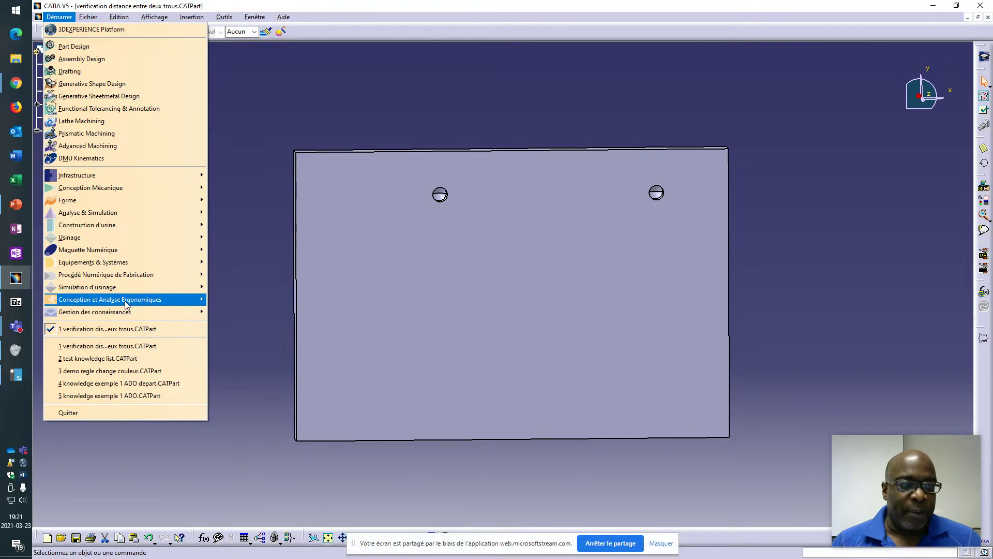
# Switch to the Knowledge Advisor workbench and create a check named DISTANCE ENTRE DEUX TROUS.
pyautogui.moveTo(133, 312)
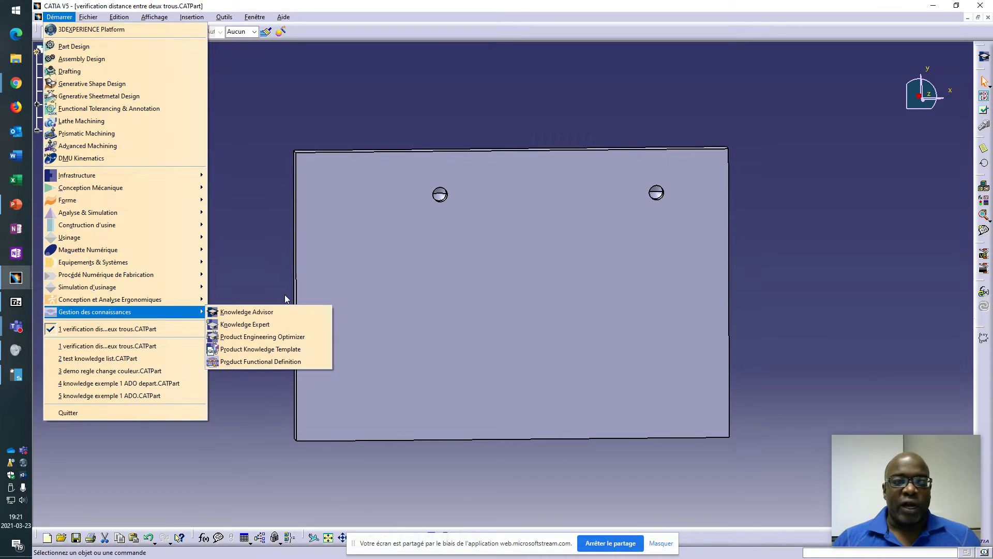
pyautogui.click(290, 313)
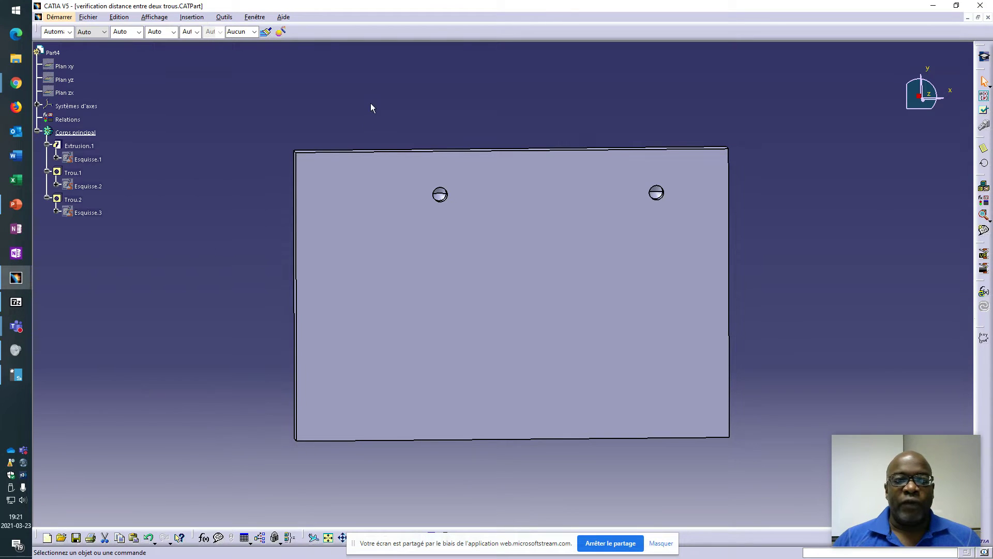
pyautogui.click(985, 113)
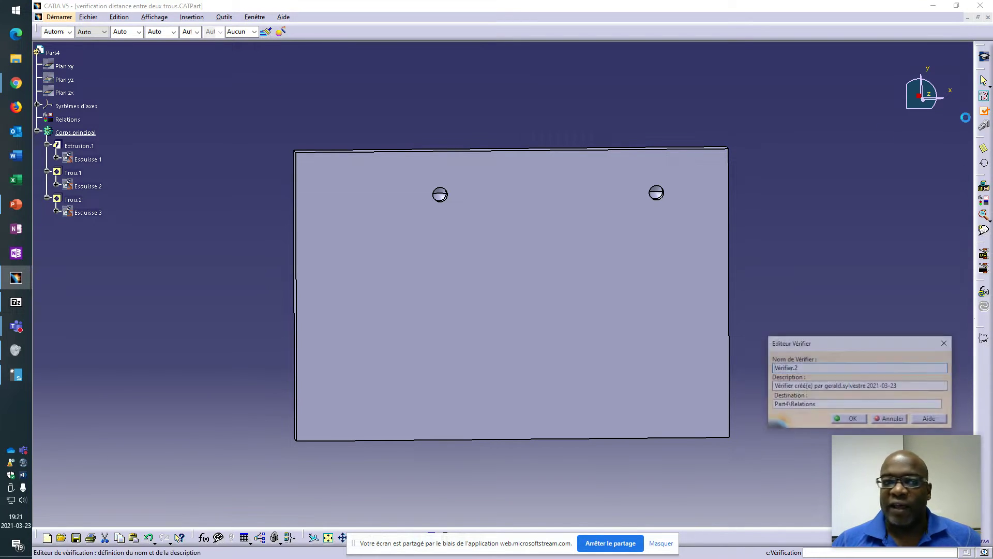
pyautogui.moveTo(869, 345); pyautogui.dragTo(601, 109)
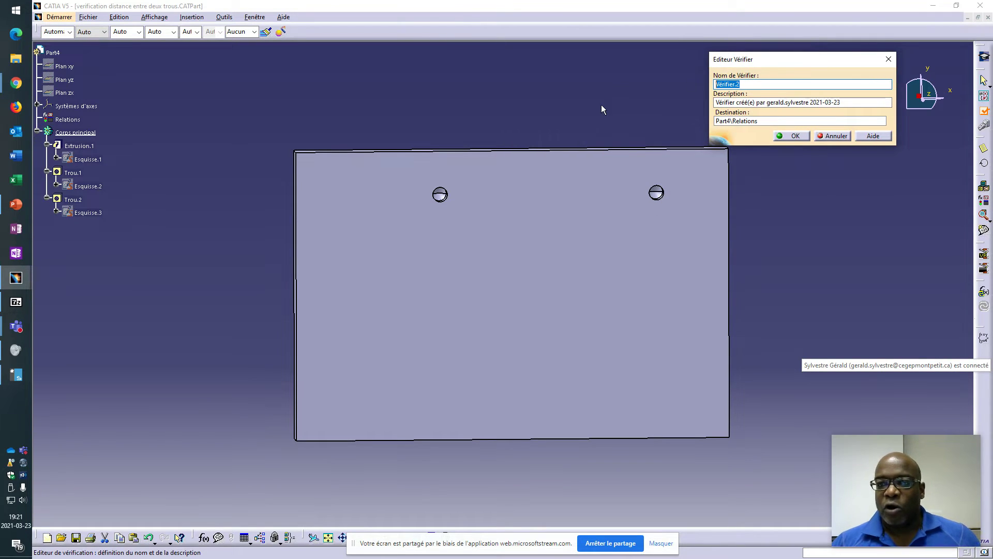
pyautogui.write('D')
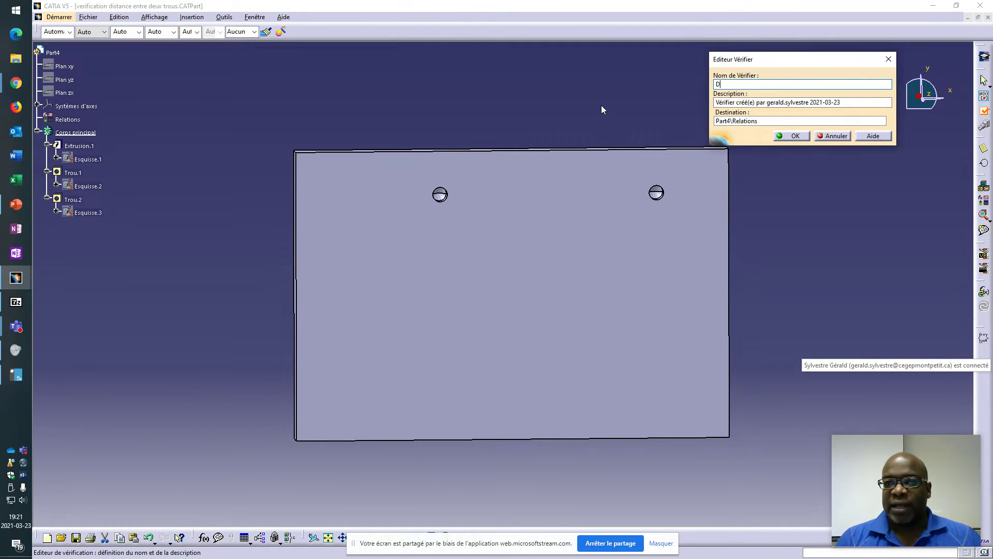
pyautogui.write('ISTANCE ENTRE DEUX TROUS')
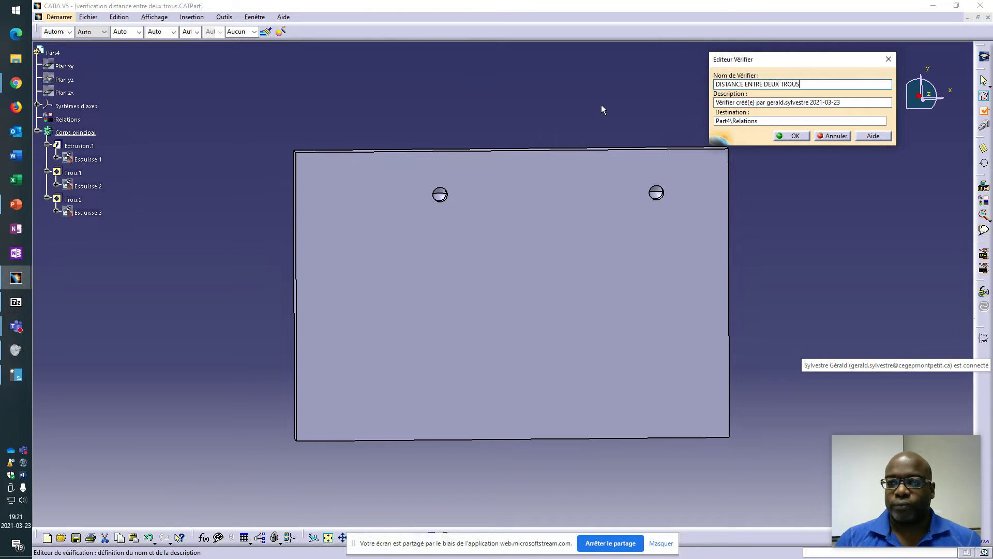
pyautogui.click(779, 135)
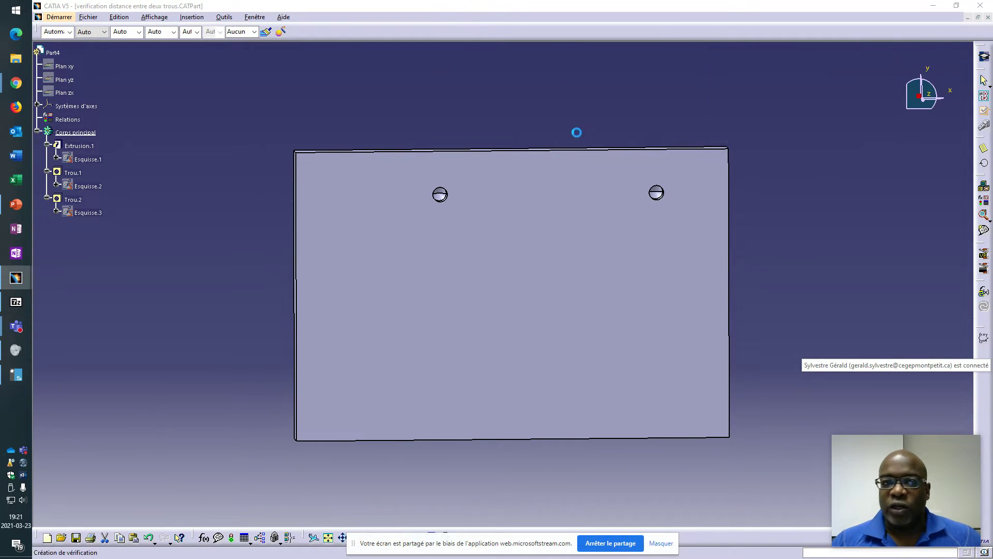
# Add the distance (Géométrie, Géométrie) measure function to the check body, two lines below the comment.
pyautogui.moveTo(389, 53); pyautogui.dragTo(724, 62)
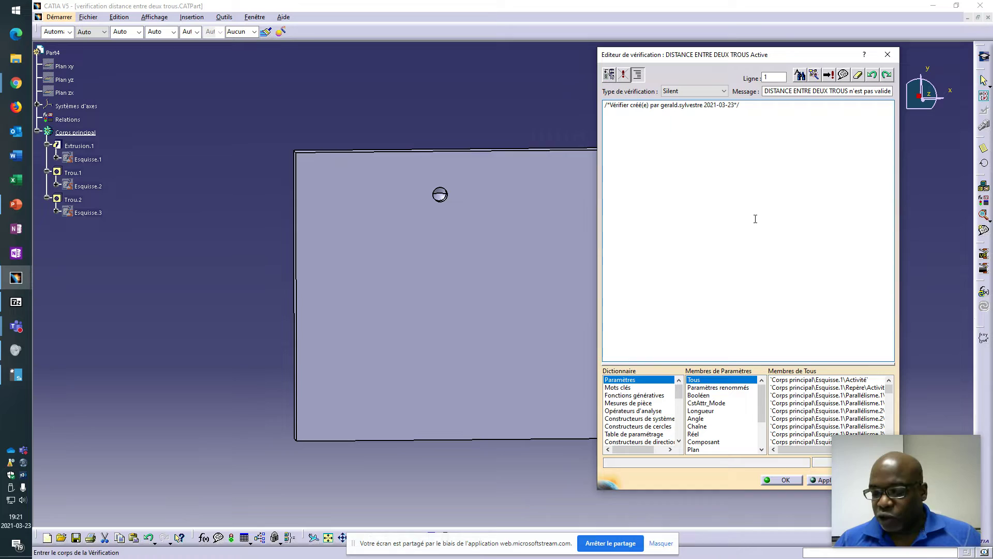
pyautogui.press('Return')
pyautogui.press('Return')
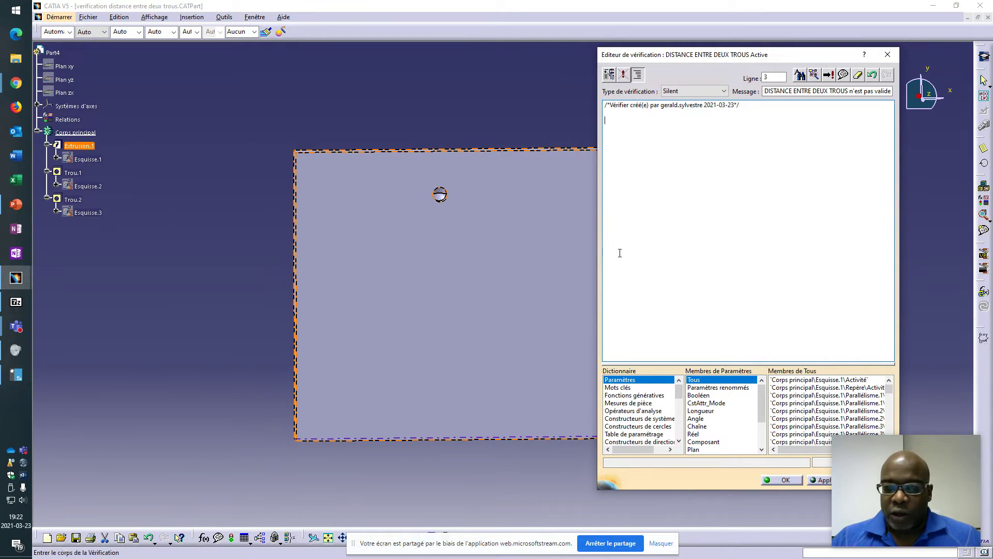
pyautogui.moveTo(653, 365); pyautogui.dragTo(647, 284)
pyautogui.moveTo(680, 315); pyautogui.dragTo(677, 323)
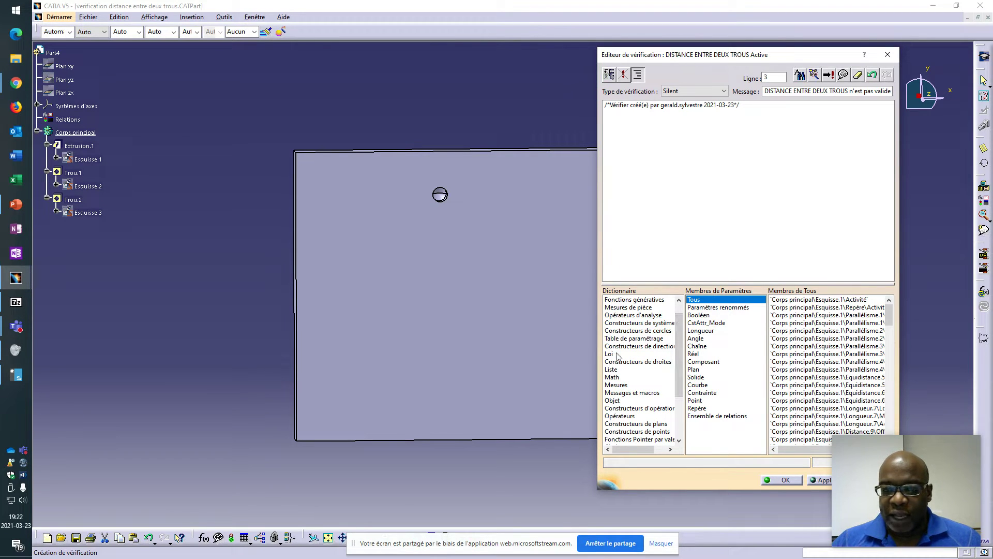
pyautogui.click(615, 385)
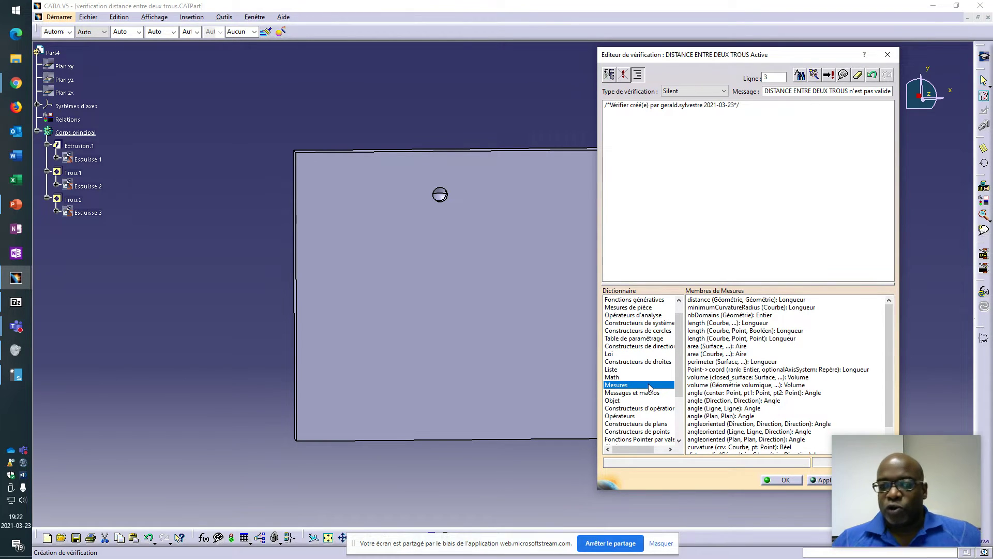
pyautogui.click(706, 300)
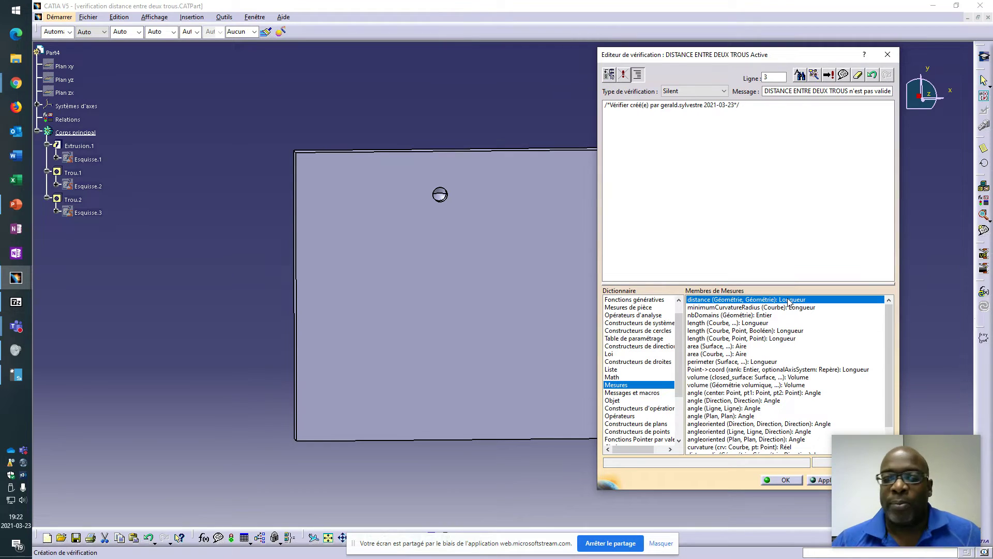
pyautogui.doubleClick(704, 300)
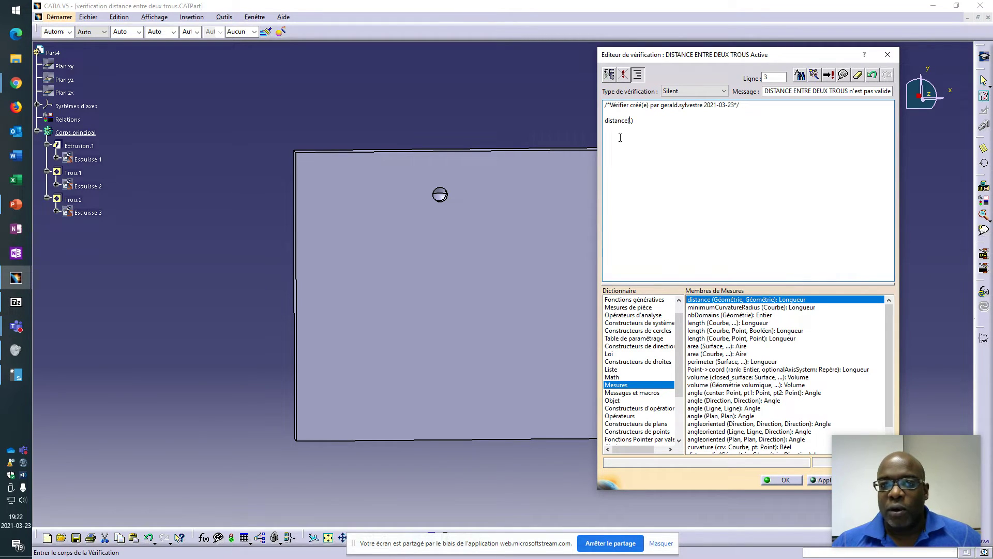
# Add the argument-separating comma and set the distance function's first argument to Trou.1's point, Corps principal\Trou.1\Esquisse.2.
pyautogui.write(',')
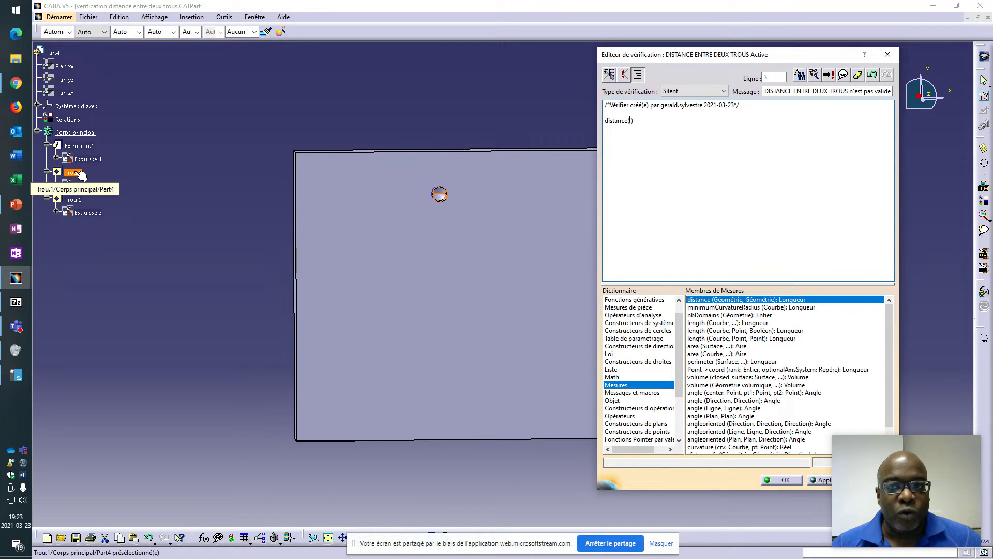
pyautogui.click(81, 175)
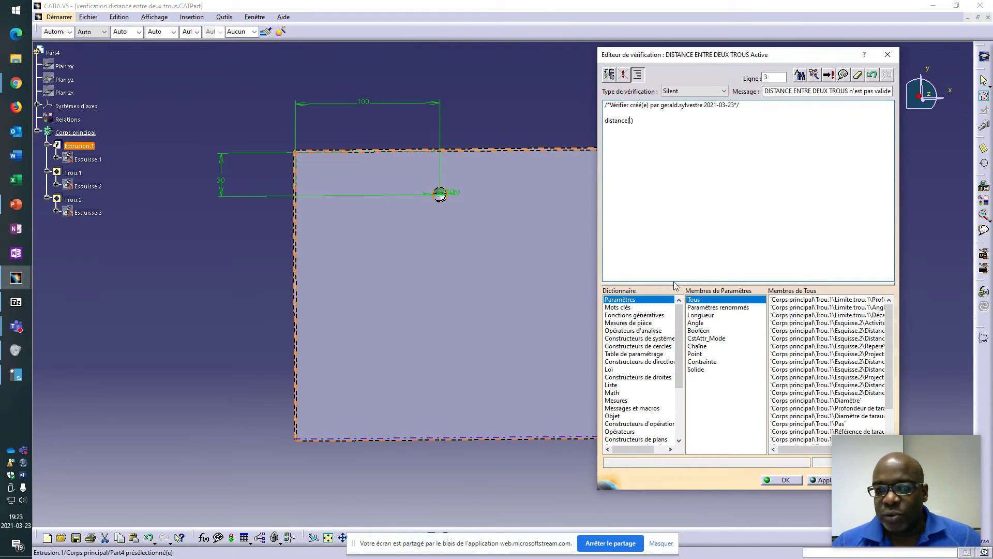
pyautogui.write(',')
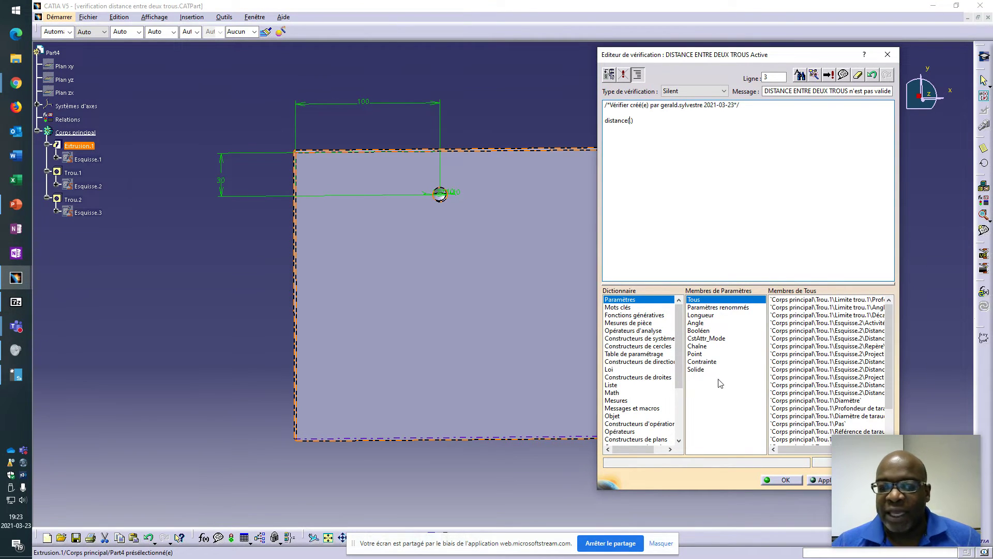
pyautogui.click(696, 355)
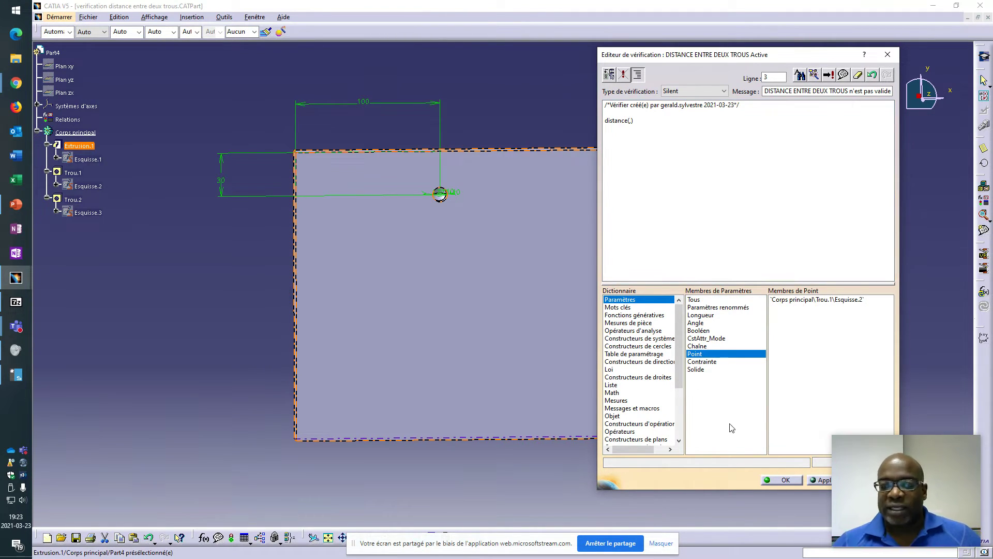
pyautogui.click(807, 303)
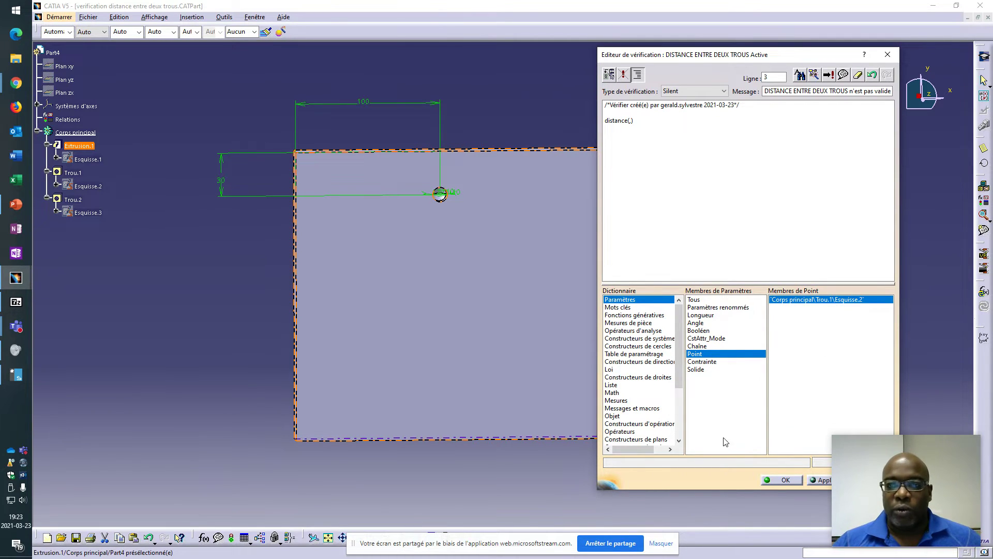
pyautogui.doubleClick(807, 300)
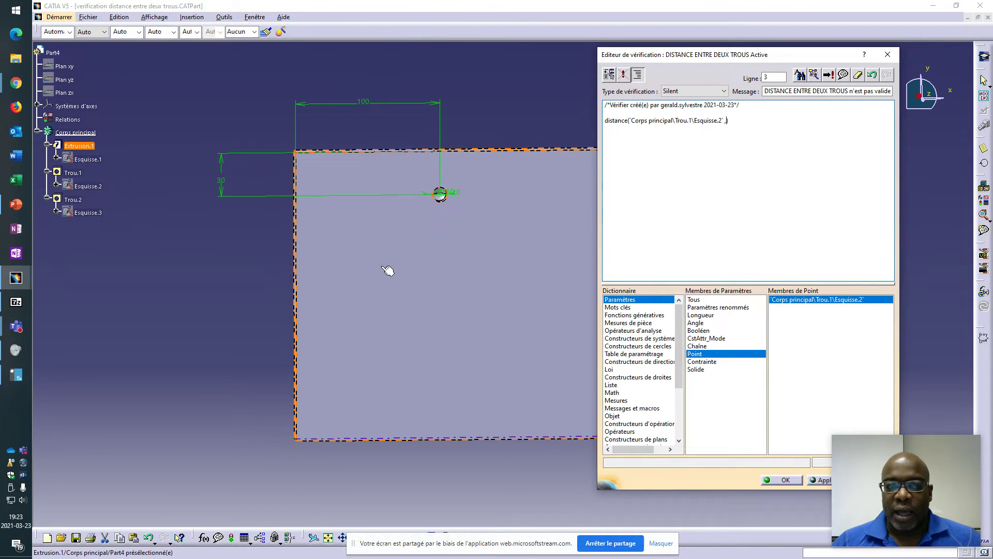
# Set the distance function's second argument to Trou.2's point, Corps principal\Trou.2\Esquisse.3.
pyautogui.moveTo(717, 59); pyautogui.dragTo(839, 70)
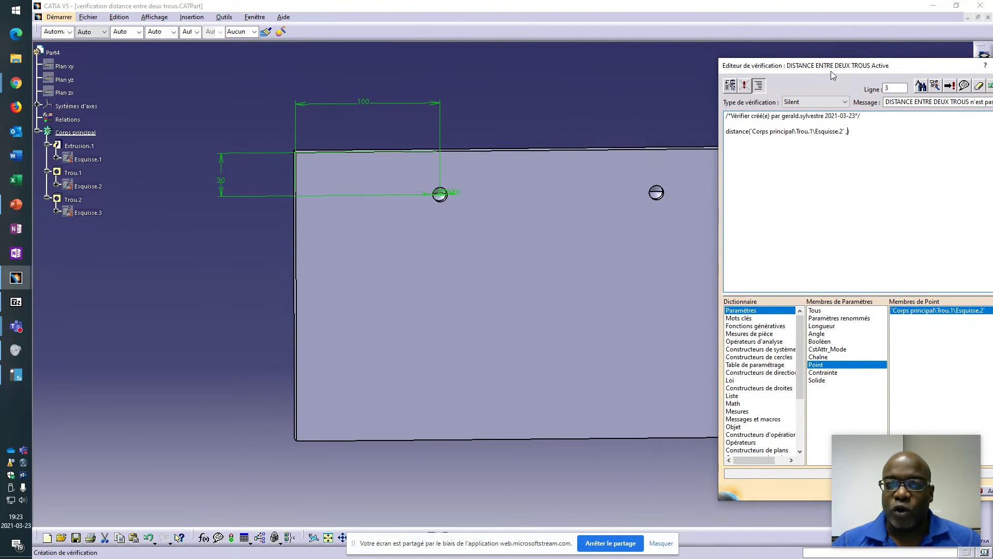
pyautogui.click(74, 200)
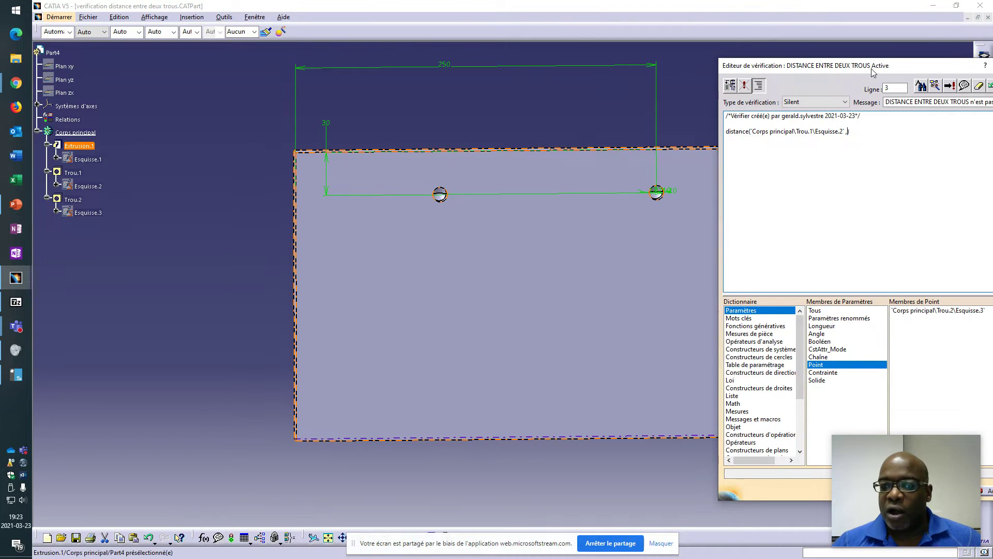
pyautogui.moveTo(872, 73); pyautogui.dragTo(682, 77)
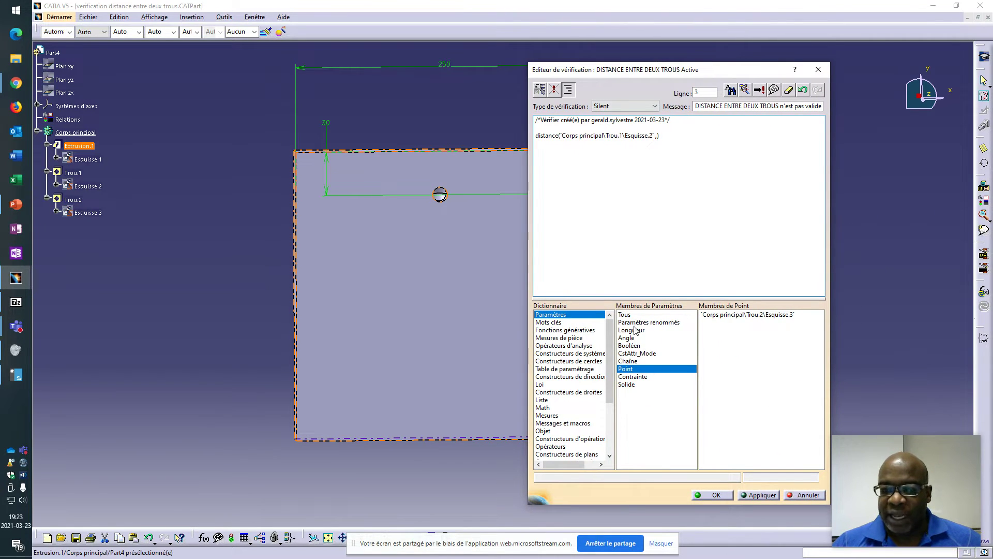
pyautogui.click(739, 314)
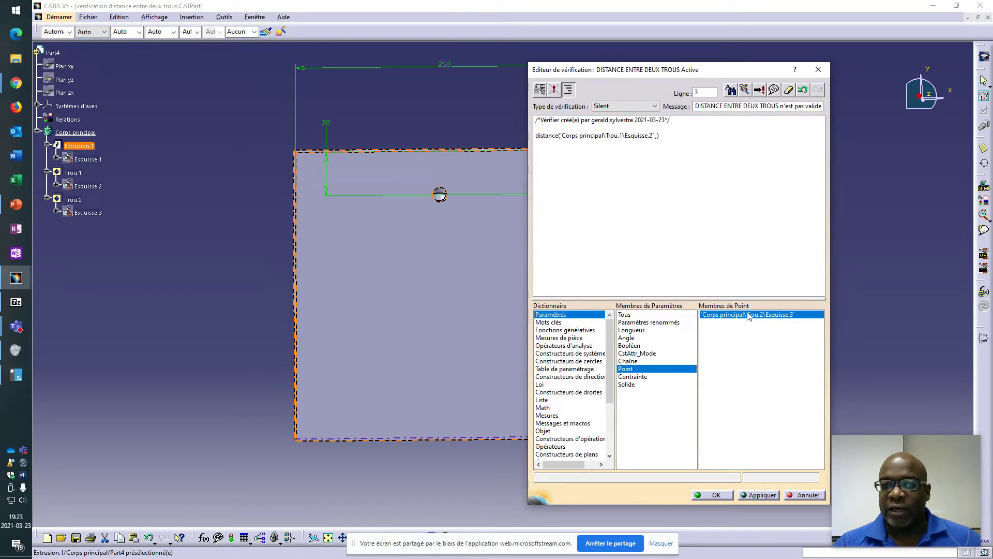
pyautogui.doubleClick(748, 314)
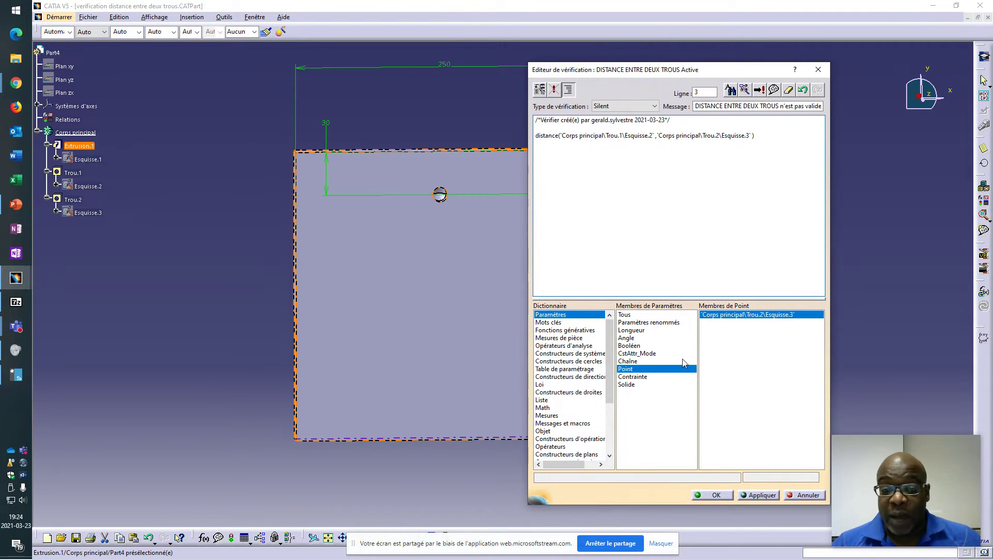
# Complete the check expression with the condition > 100mm after the distance function.
pyautogui.moveTo(612, 396); pyautogui.dragTo(612, 430)
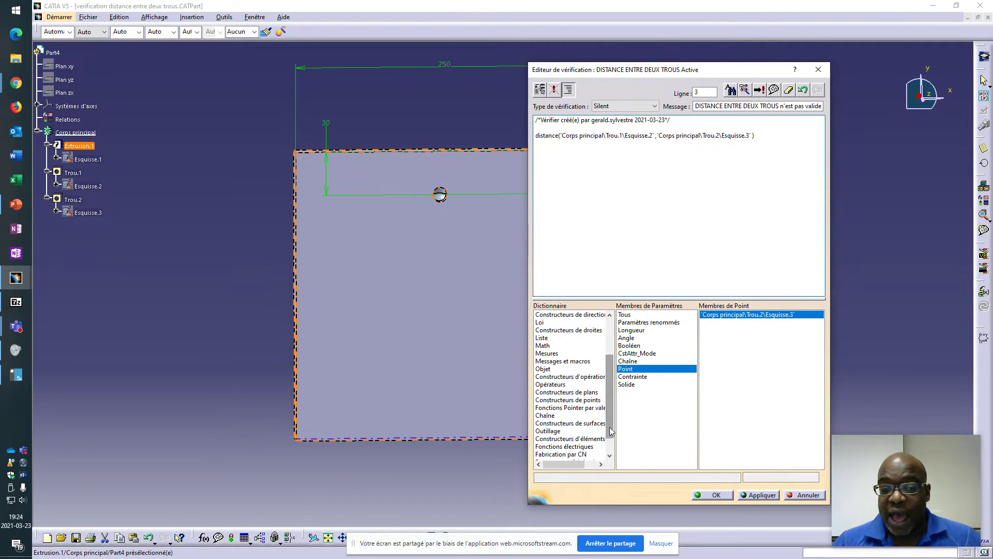
pyautogui.click(553, 386)
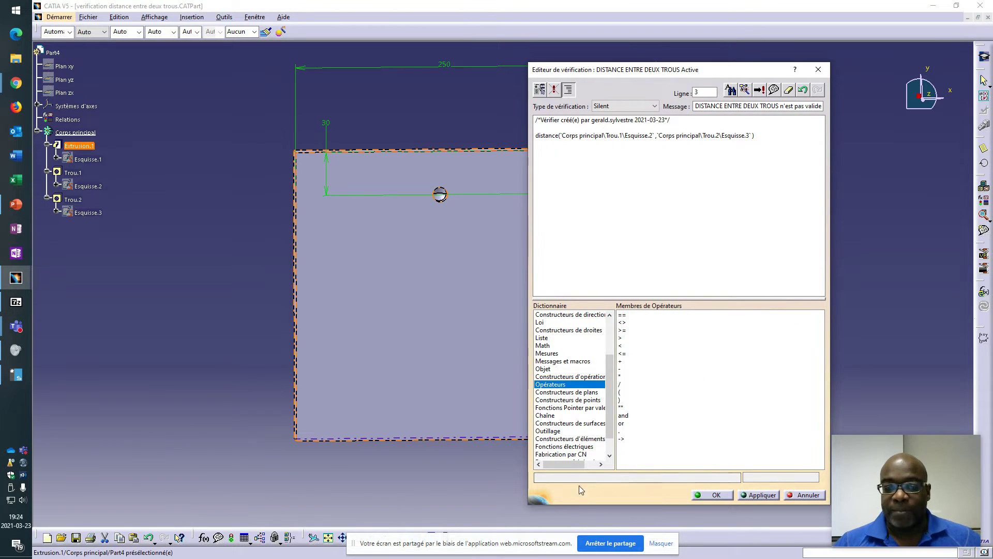
pyautogui.click(620, 339)
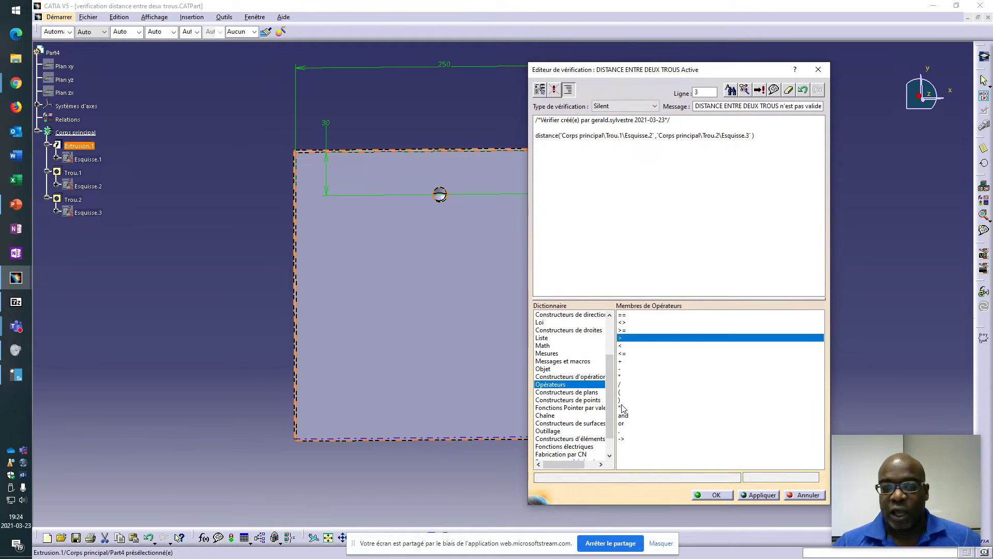
pyautogui.doubleClick(642, 340)
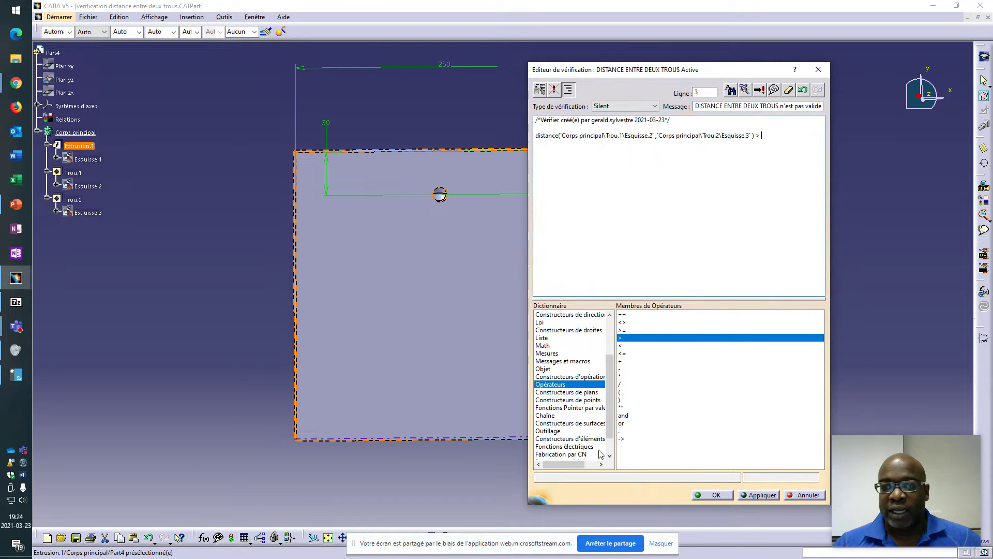
pyautogui.write('100')
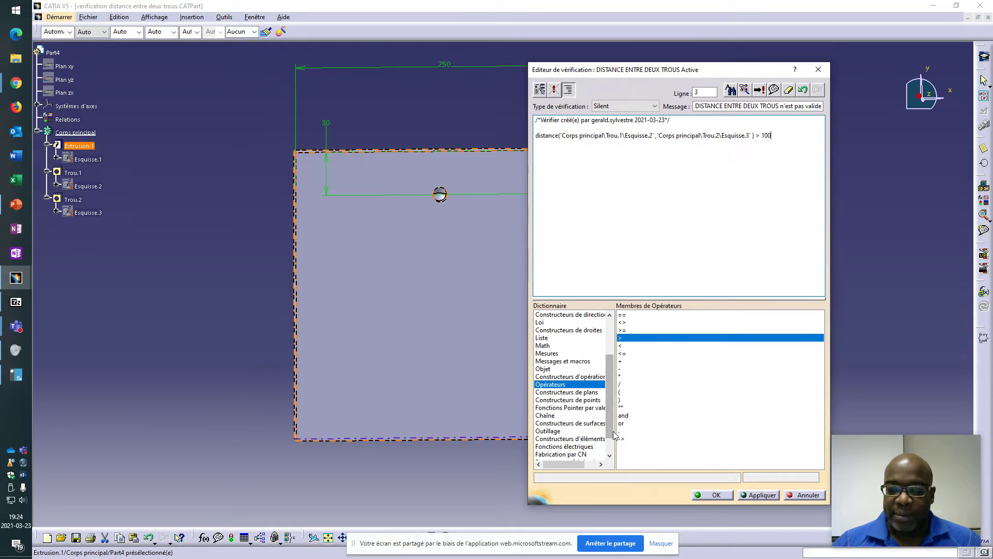
pyautogui.scroll(-1, 612, 442)
pyautogui.scroll(-1, 612, 443)
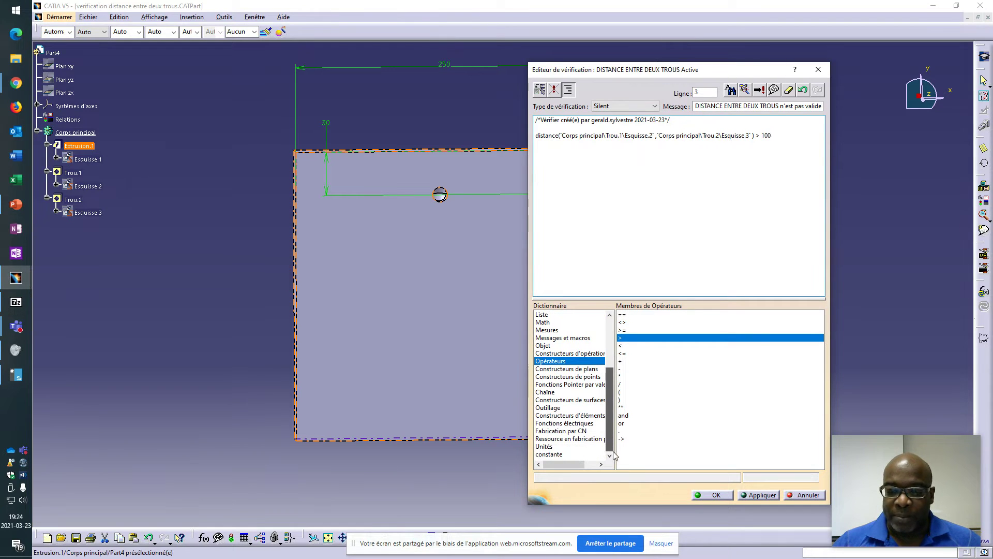
pyautogui.click(562, 446)
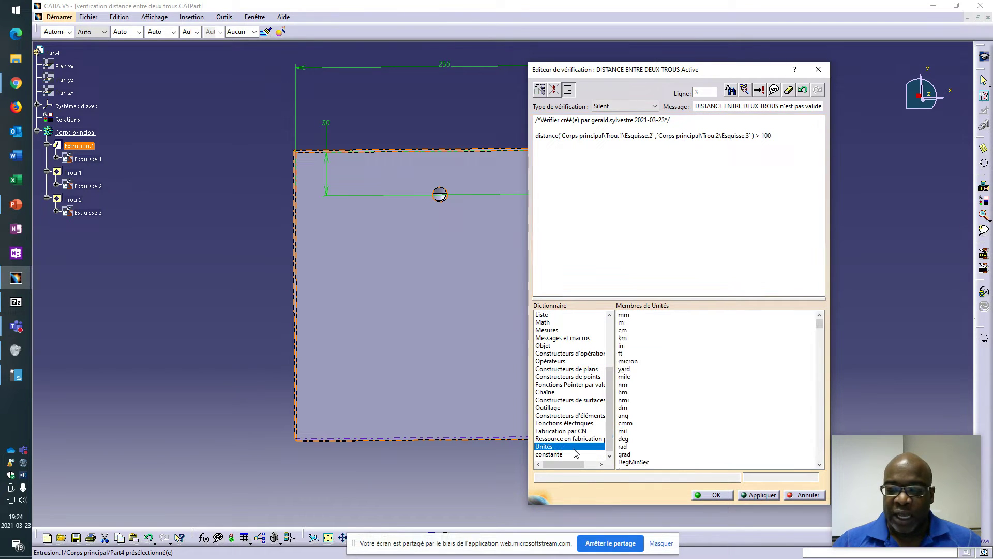
pyautogui.doubleClick(624, 314)
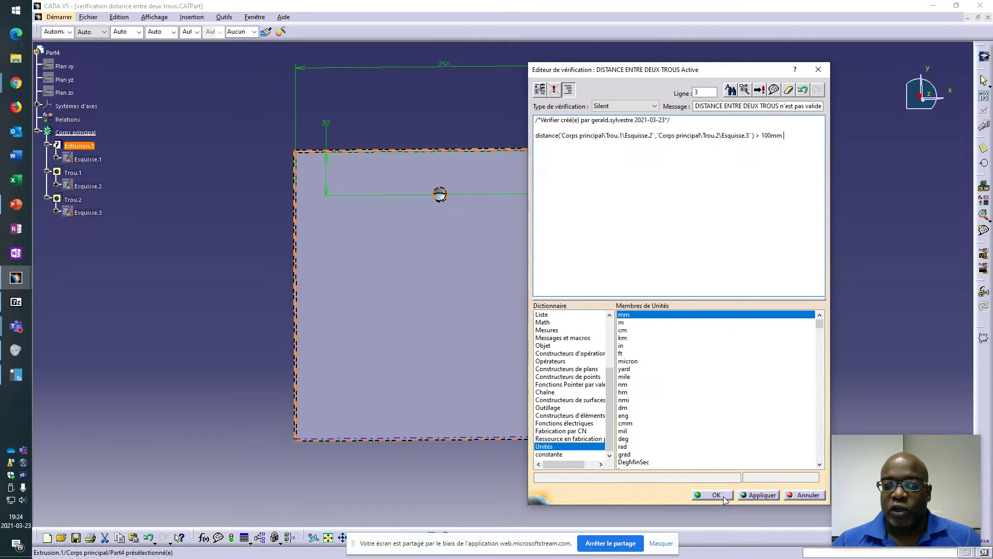
# Check the syntax of the hole-distance verification expression.
pyautogui.click(759, 93)
pyautogui.moveTo(879, 462); pyautogui.dragTo(833, 461)
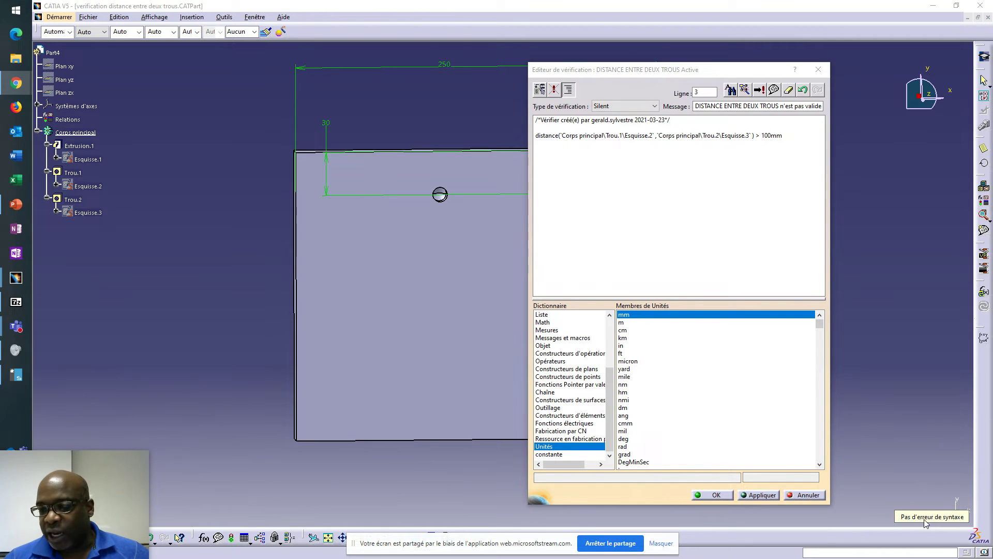
pyautogui.click(512, 238)
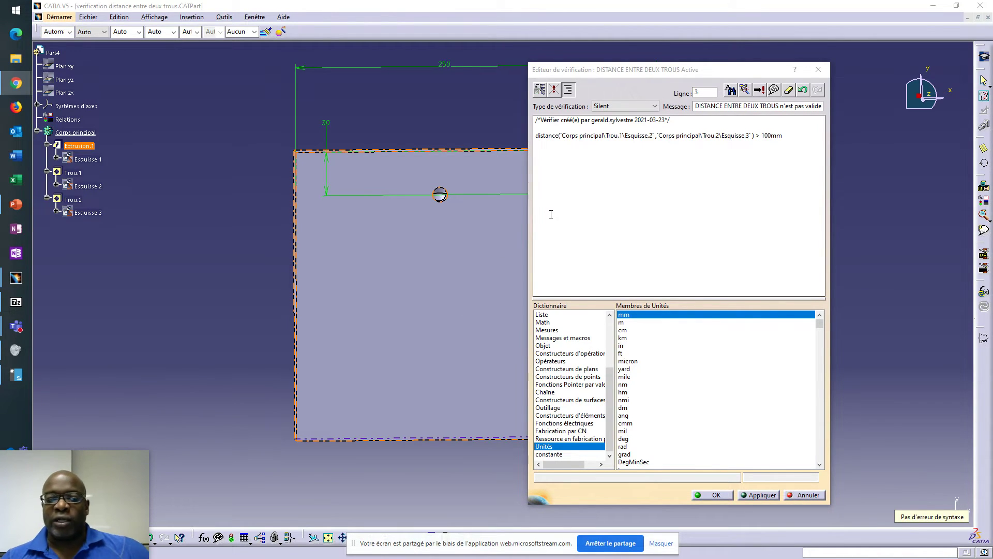
pyautogui.click(123, 390)
pyautogui.moveTo(54, 515); pyautogui.dragTo(81, 496)
pyautogui.click(637, 164)
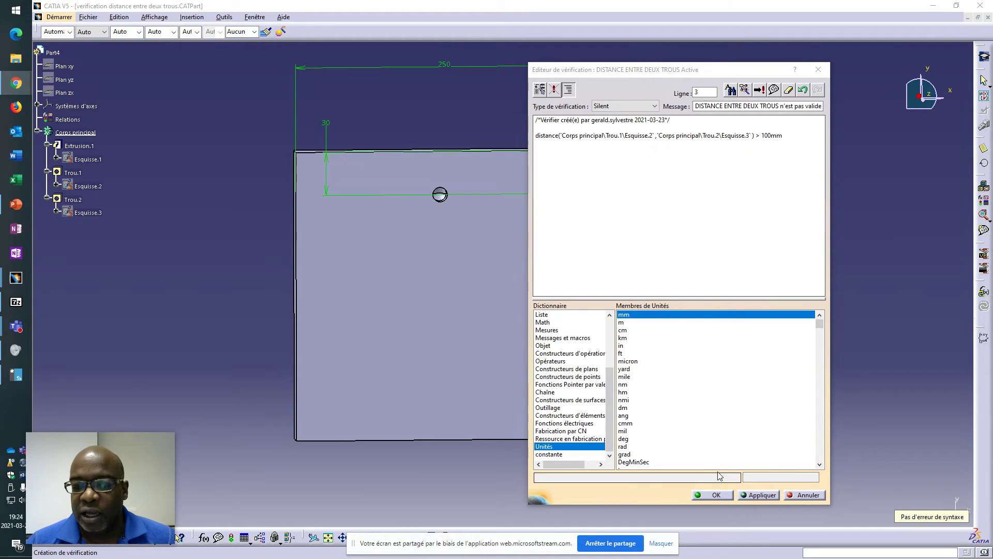
# Validate the hole-distance check, accept its update with the global update command, and return to the Part Design workbench.
pyautogui.click(716, 495)
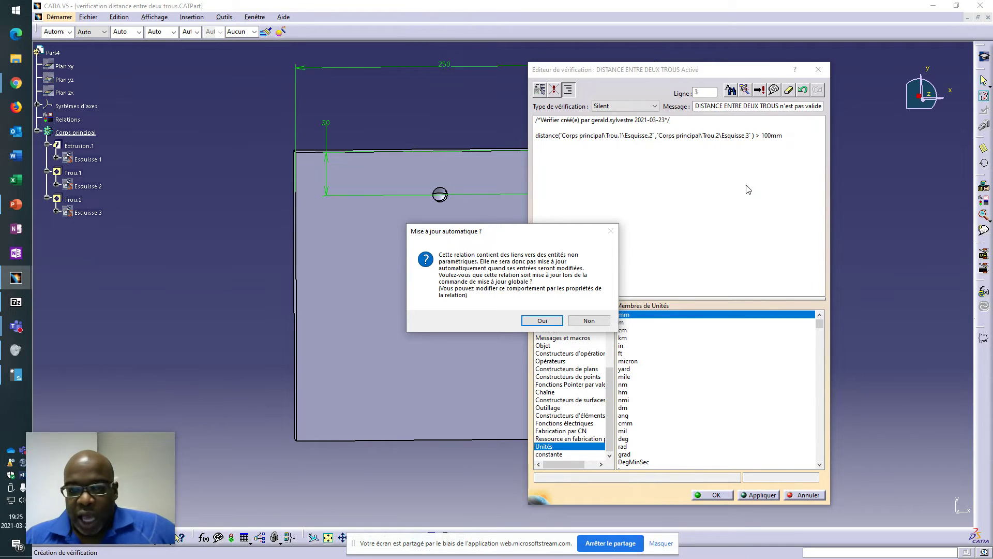
pyautogui.click(543, 321)
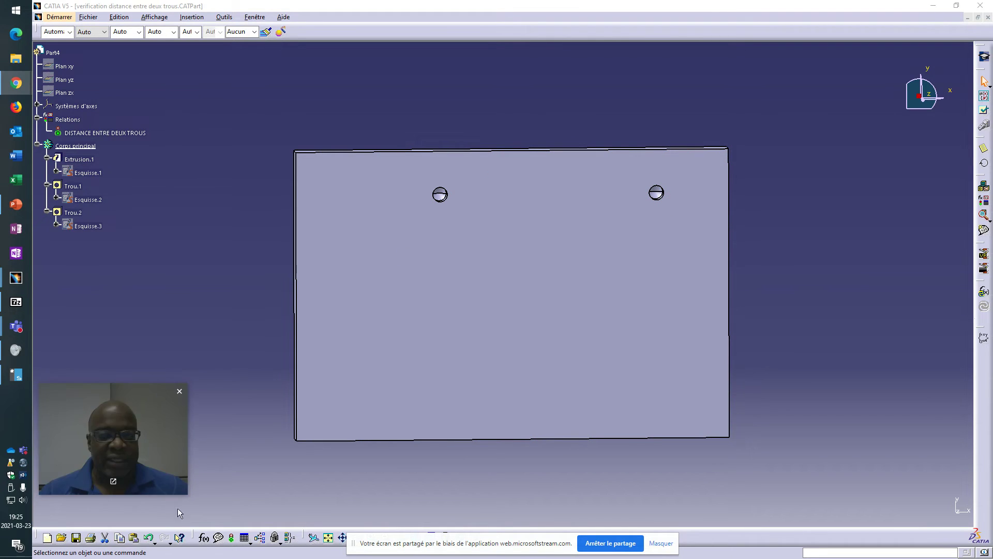
pyautogui.click(55, 20)
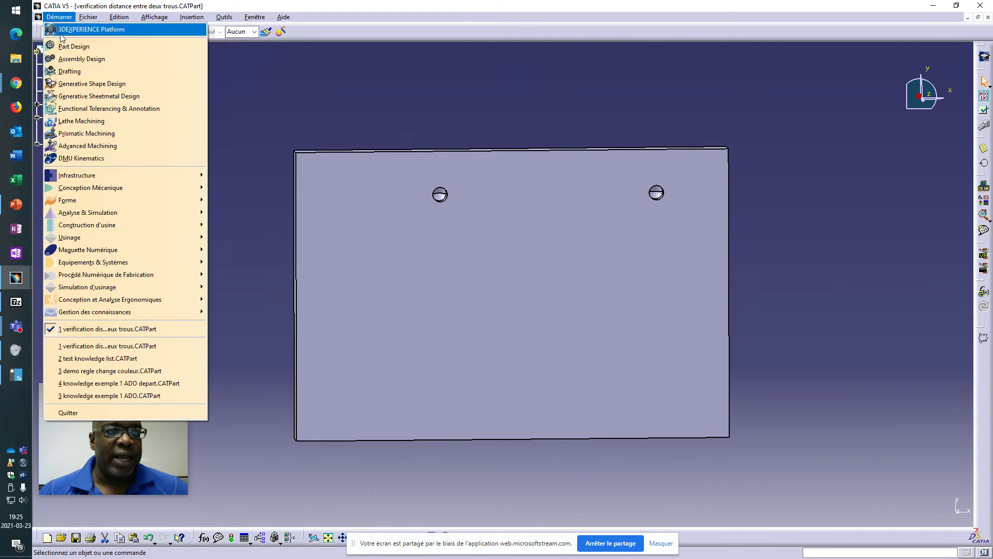
pyautogui.click(93, 42)
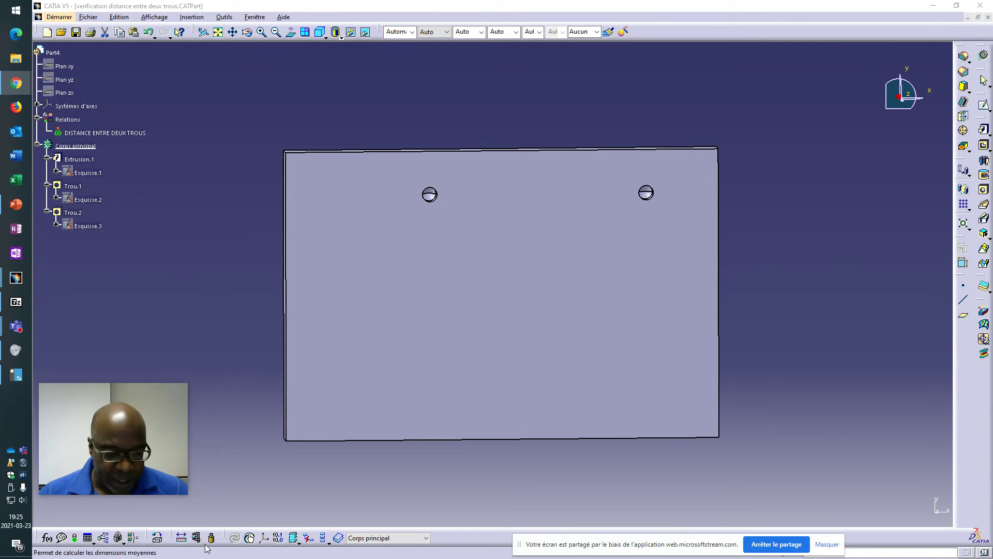
# Measure the distance between the axes of the plate's two holes, Trou.1 and Trou.2.
pyautogui.click(182, 537)
pyautogui.moveTo(477, 300)
pyautogui.mouseDown(button='middle')
pyautogui.moveTo(411, 324)
pyautogui.moveTo(380, 217)
pyautogui.mouseUp(button='middle')
pyautogui.click(346, 103)
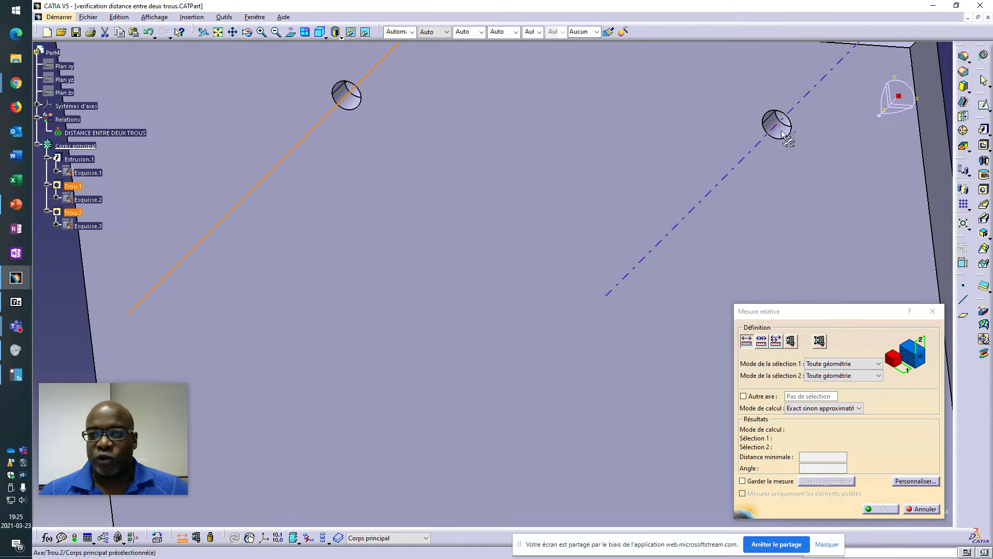
pyautogui.click(775, 123)
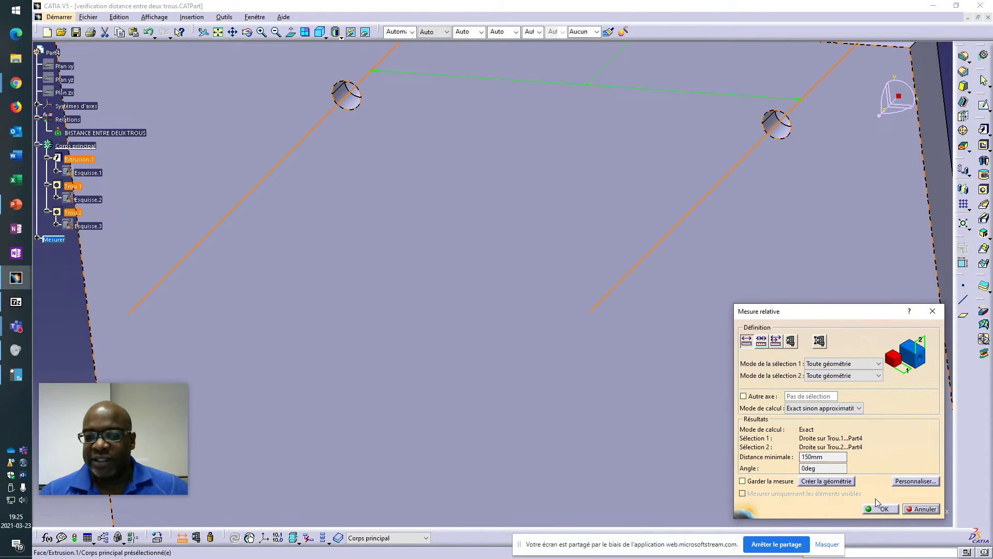
pyautogui.click(880, 509)
pyautogui.moveTo(439, 150); pyautogui.dragTo(431, 205, button='middle')
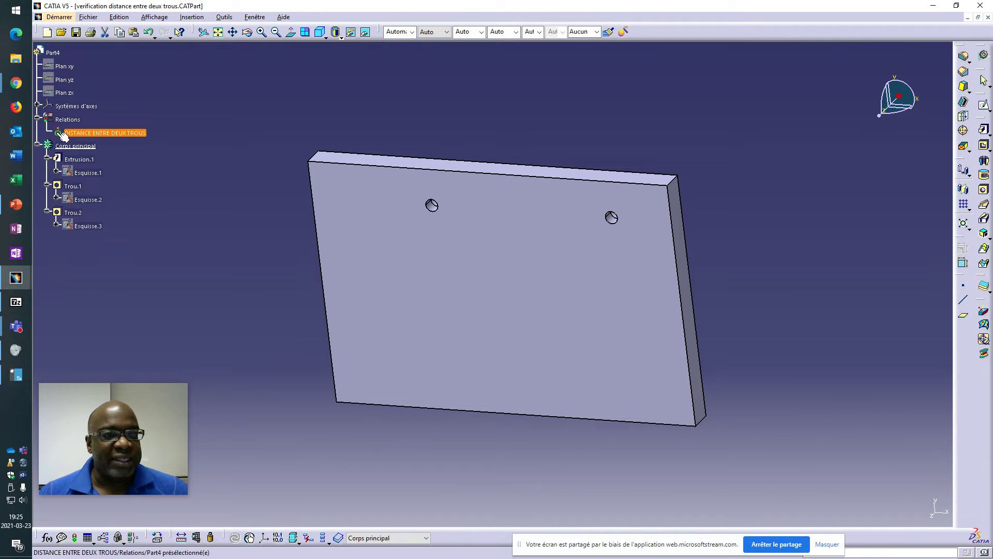
# Edit Esquisse.3 to set Trou.2's horizontal distance from the plate's left edge to 150 mm, and exit the sketch.
pyautogui.moveTo(303, 386); pyautogui.dragTo(363, 379, button='middle')
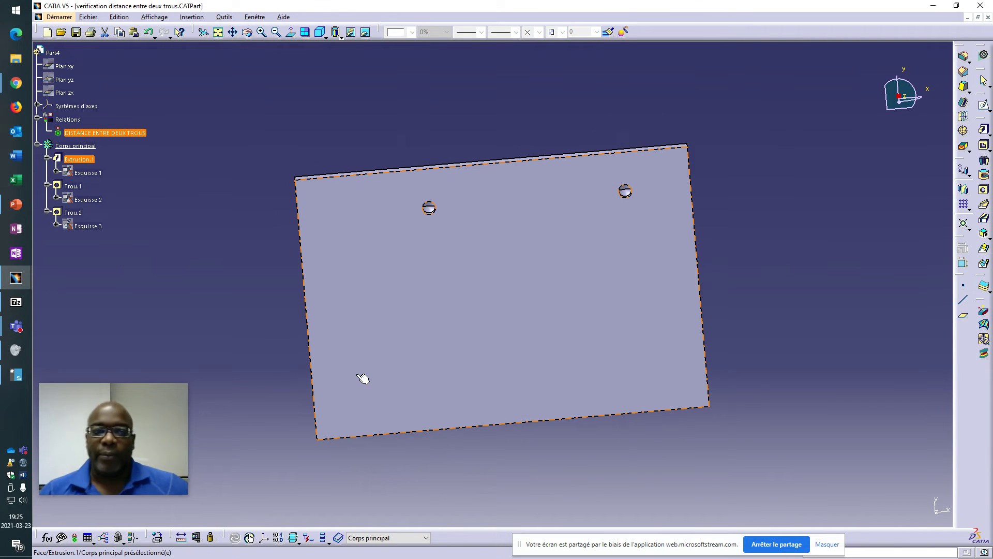
pyautogui.click(82, 224)
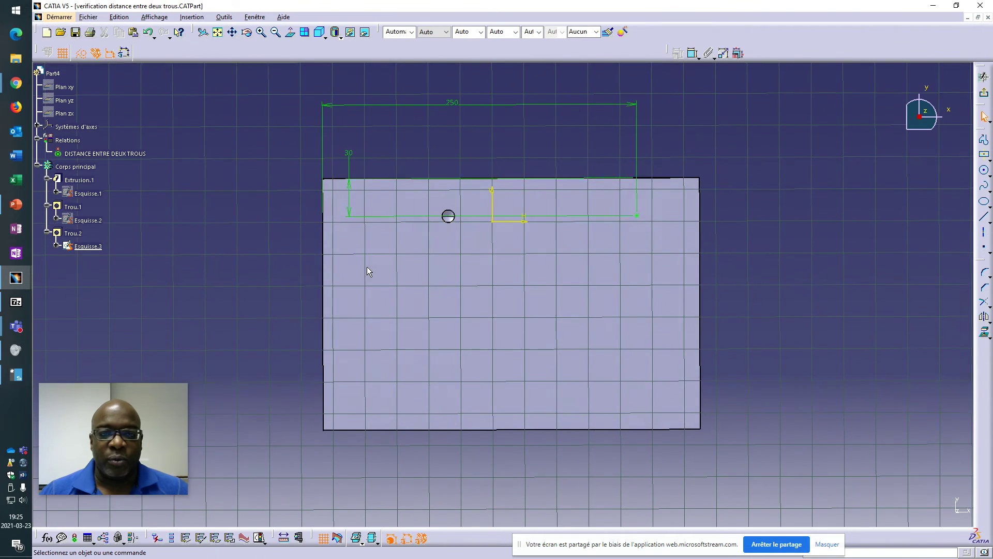
pyautogui.doubleClick(453, 106)
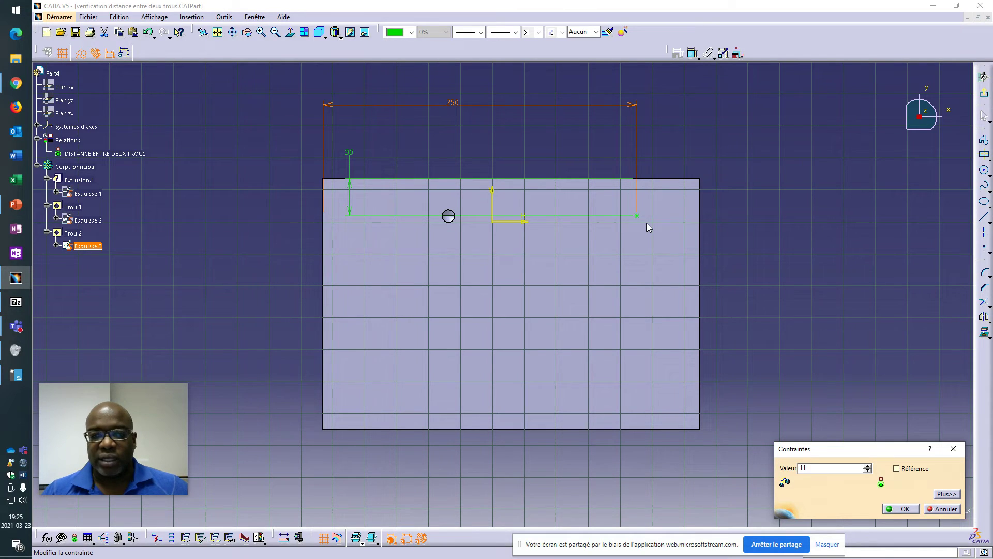
pyautogui.write('50')
pyautogui.press('Return')
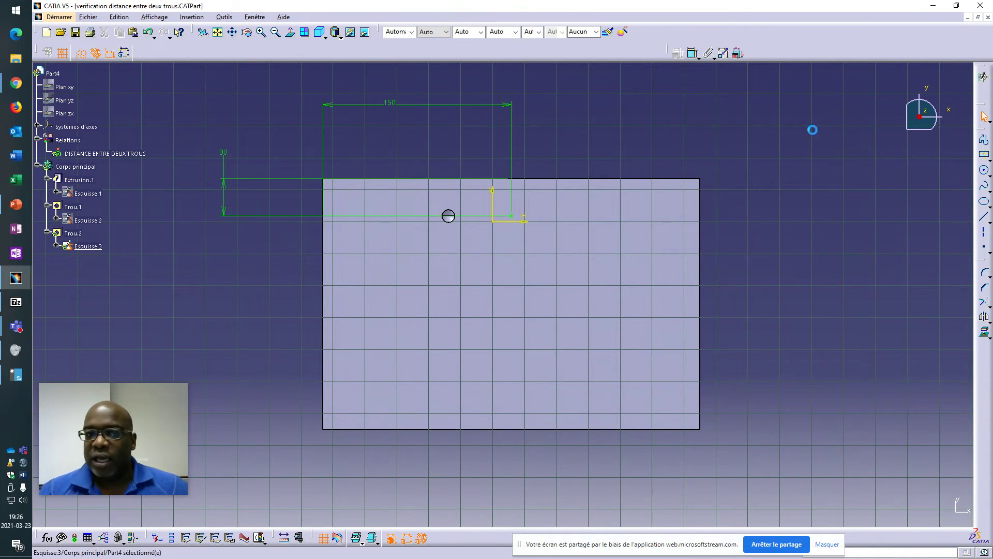
pyautogui.click(983, 76)
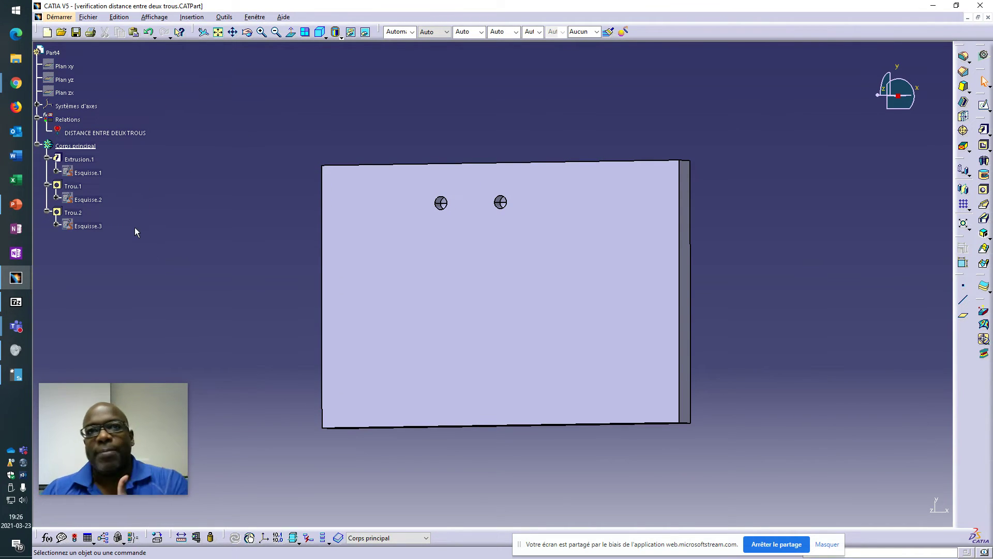
# Change the verification type of the DISTANCE ENTRE DEUX TROUS check to Information.
pyautogui.doubleClick(118, 135)
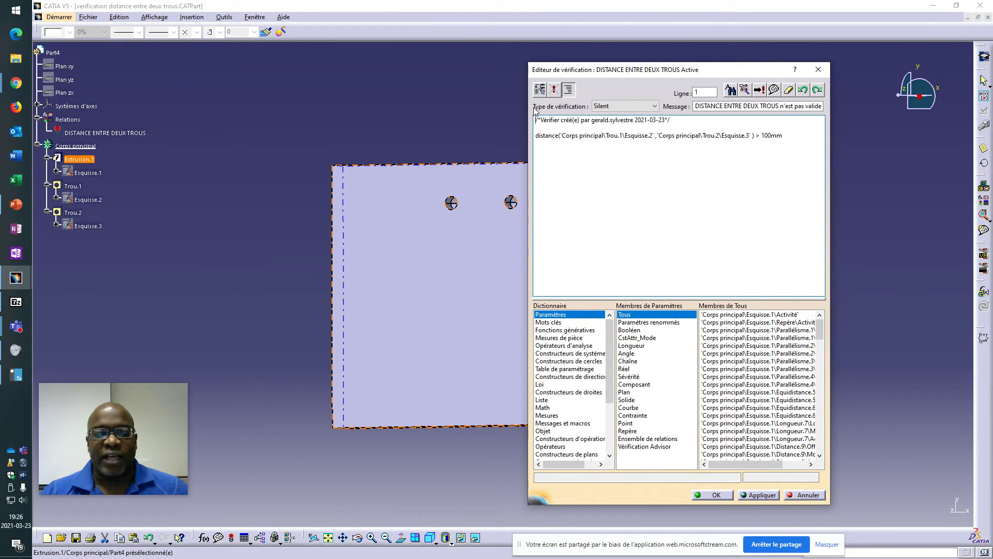
pyautogui.click(637, 109)
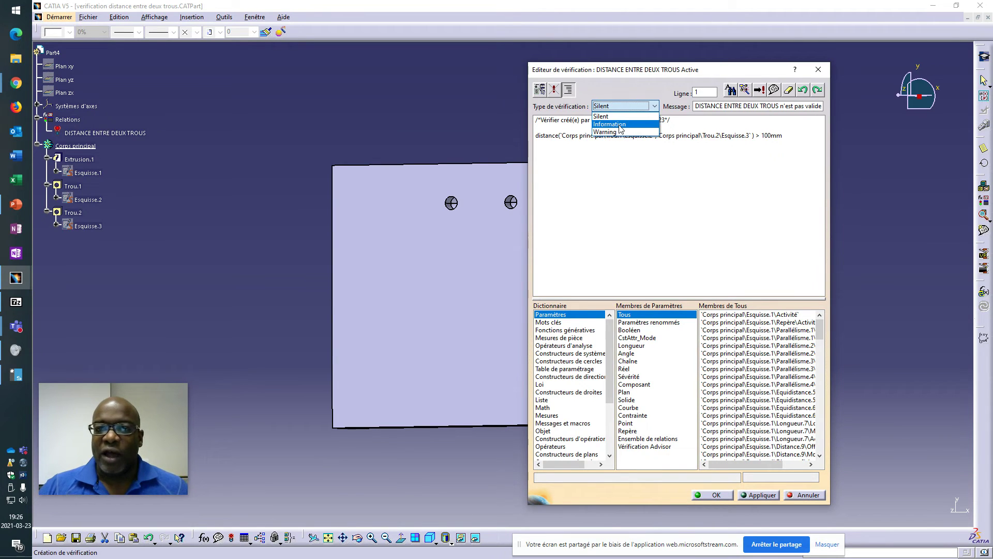
pyautogui.click(619, 125)
pyautogui.click(714, 495)
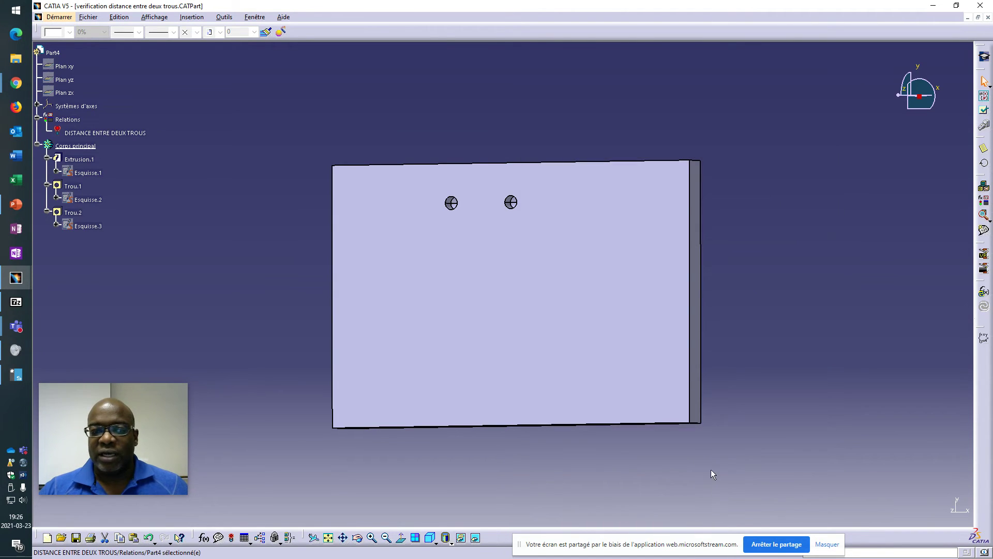
# Set Trou.2's horizontal distance from the plate's left edge to 250 mm and validate the hole.
pyautogui.click(86, 226)
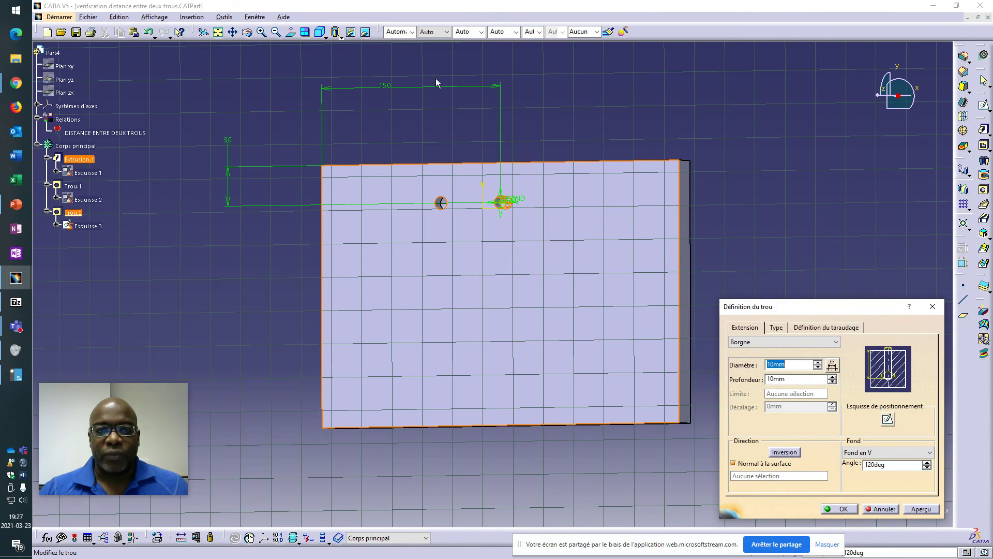
pyautogui.doubleClick(499, 150)
pyautogui.write('250')
pyautogui.press('Return')
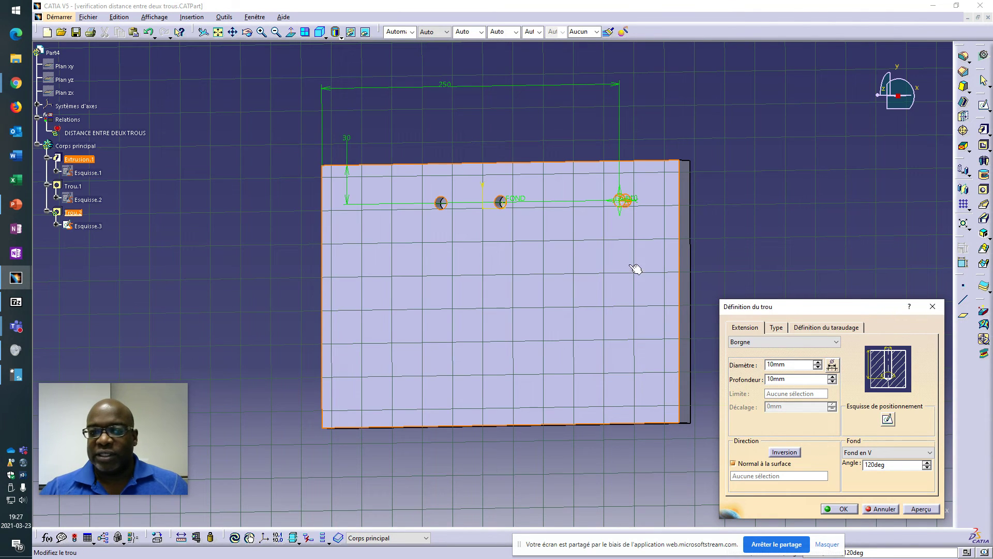
pyautogui.click(854, 509)
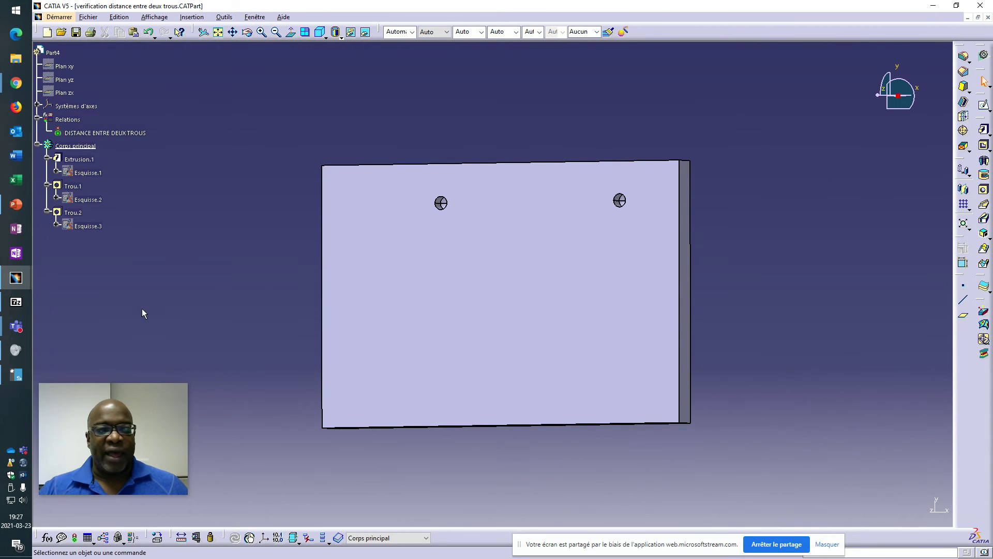
# Test the check by setting Trou.2's horizontal distance from the plate's left edge to 175 mm, and undo that change.
pyautogui.doubleClick(72, 212)
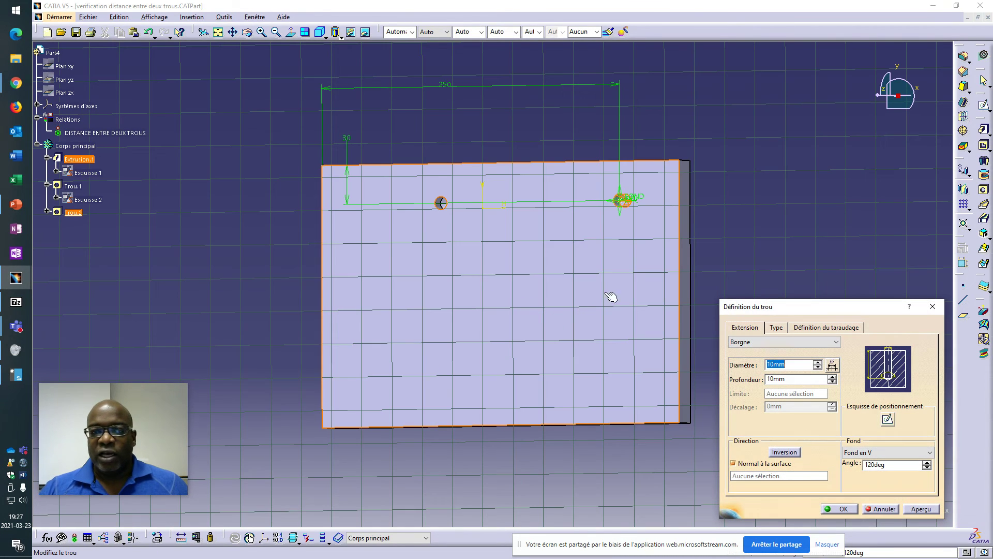
pyautogui.doubleClick(443, 90)
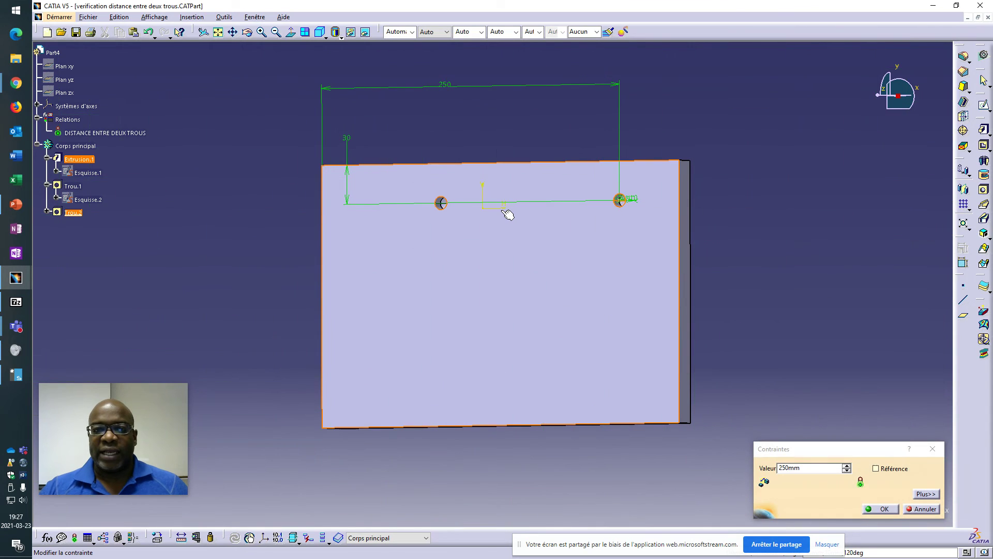
pyautogui.doubleClick(799, 469)
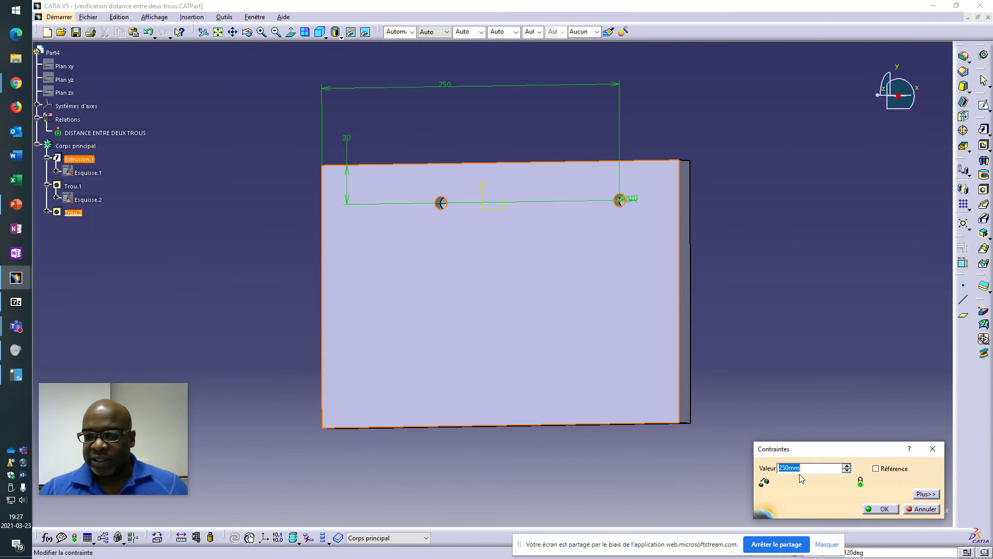
pyautogui.write('175')
pyautogui.press('Return')
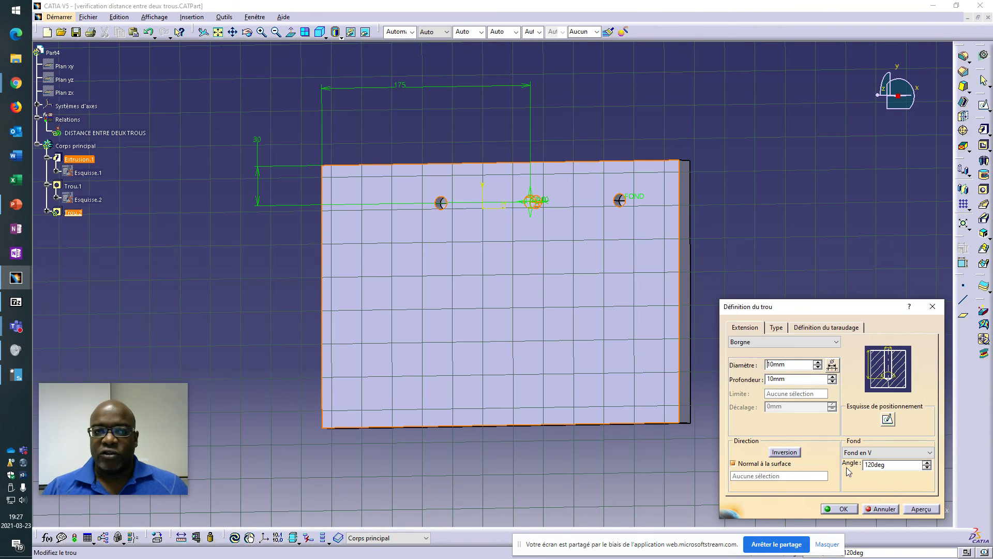
pyautogui.click(837, 509)
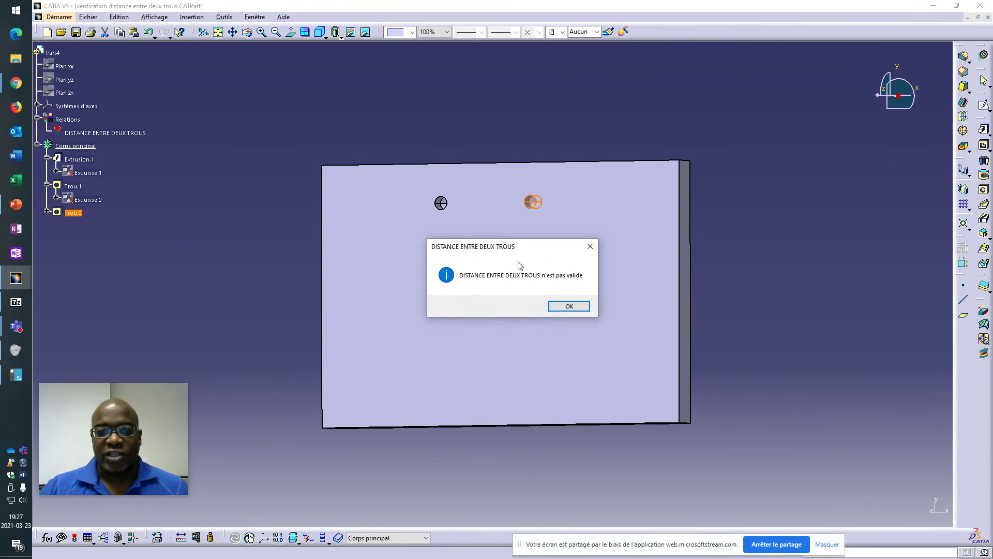
pyautogui.click(572, 310)
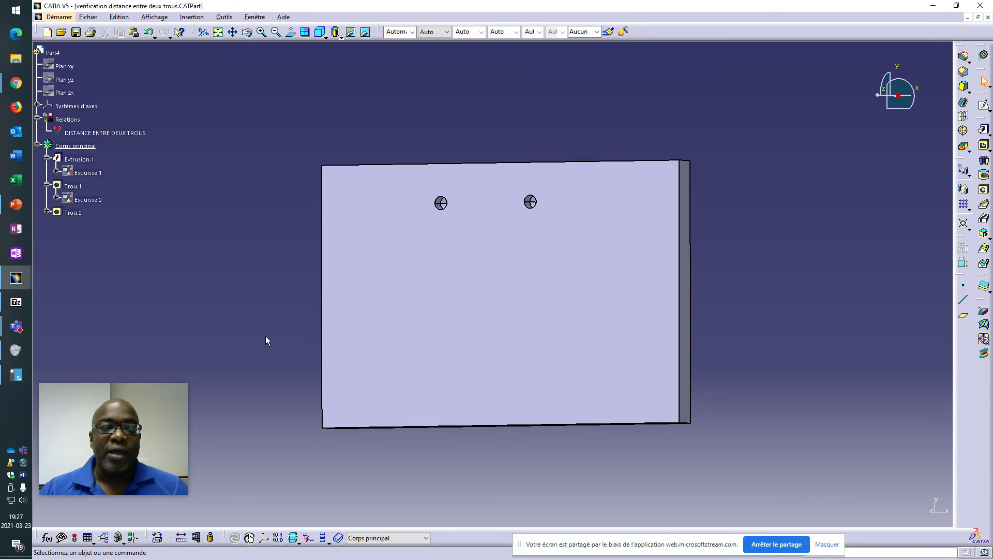
pyautogui.hotkey('ctrl', 'z')
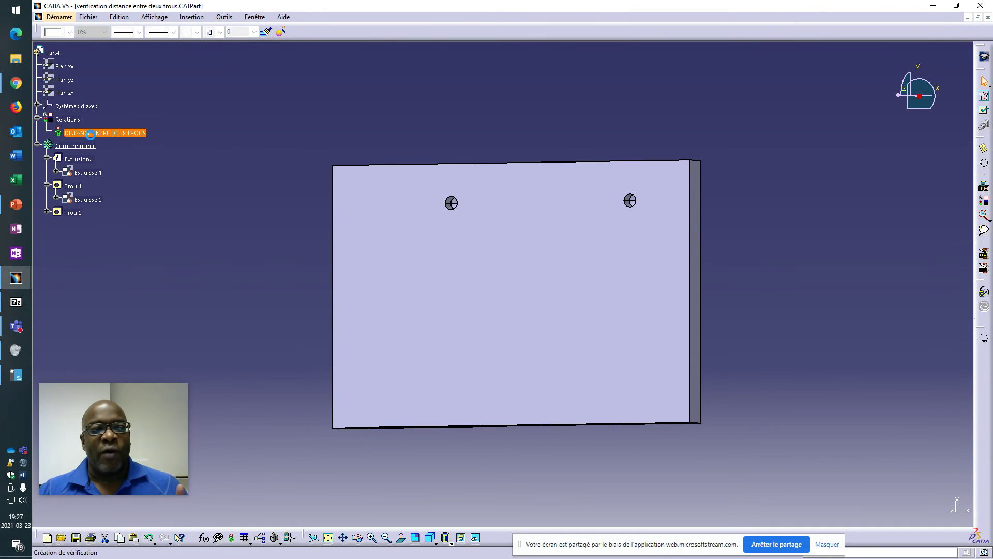
# Change the verification type of the DISTANCE ENTRE DEUX TROUS check to Warning.
pyautogui.click(626, 106)
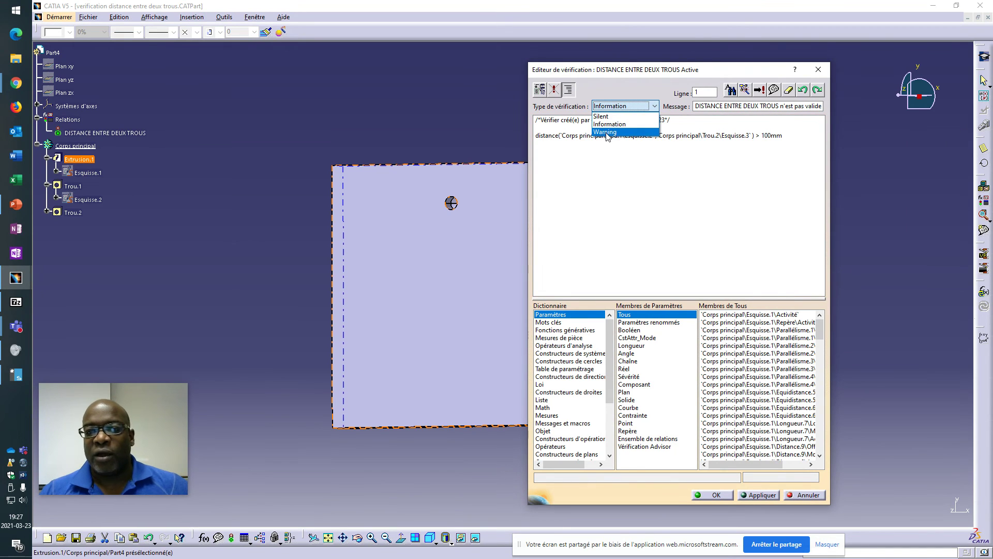
pyautogui.click(606, 132)
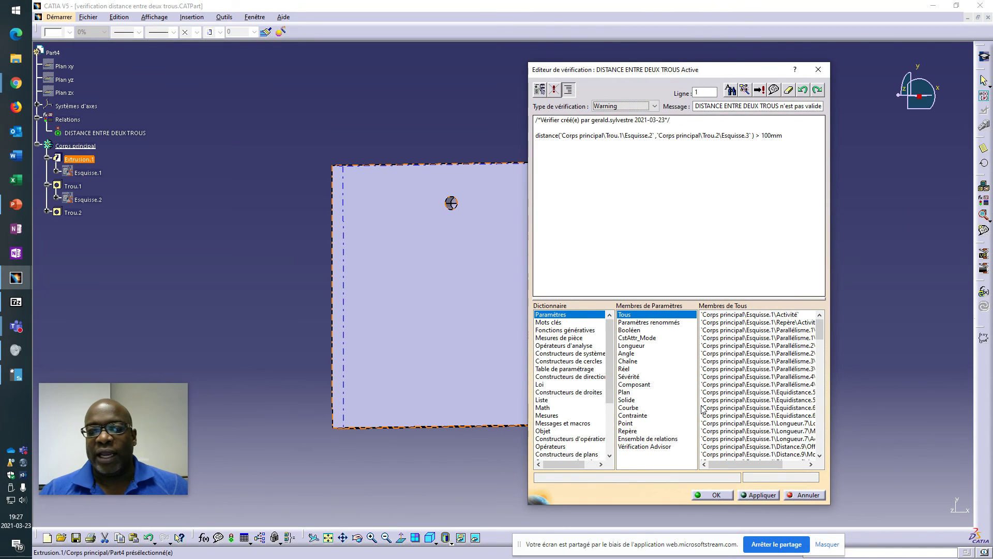
pyautogui.click(716, 494)
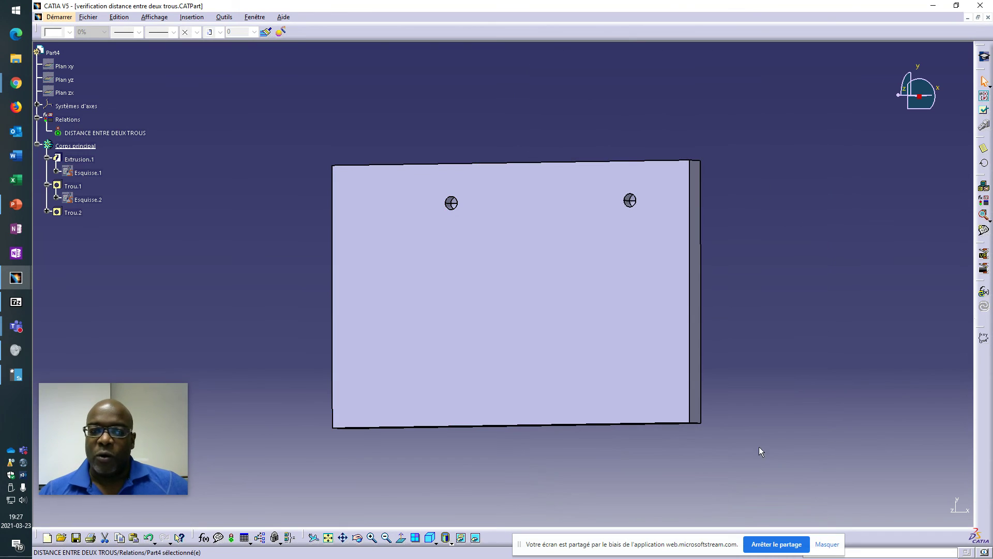
# Test the warning check by setting Trou.2's horizontal distance from the plate's left edge to 180 mm, and dismiss its message.
pyautogui.doubleClick(81, 215)
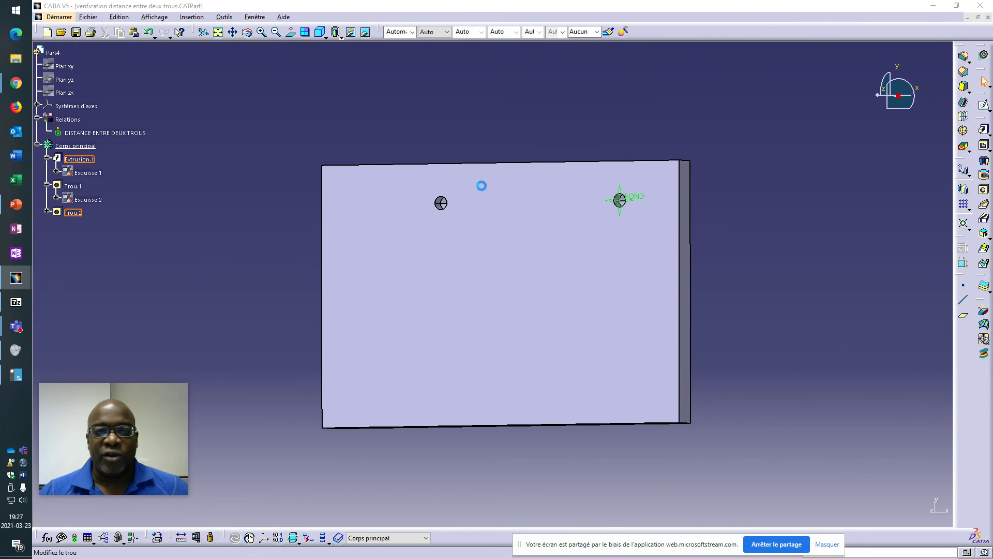
pyautogui.doubleClick(444, 86)
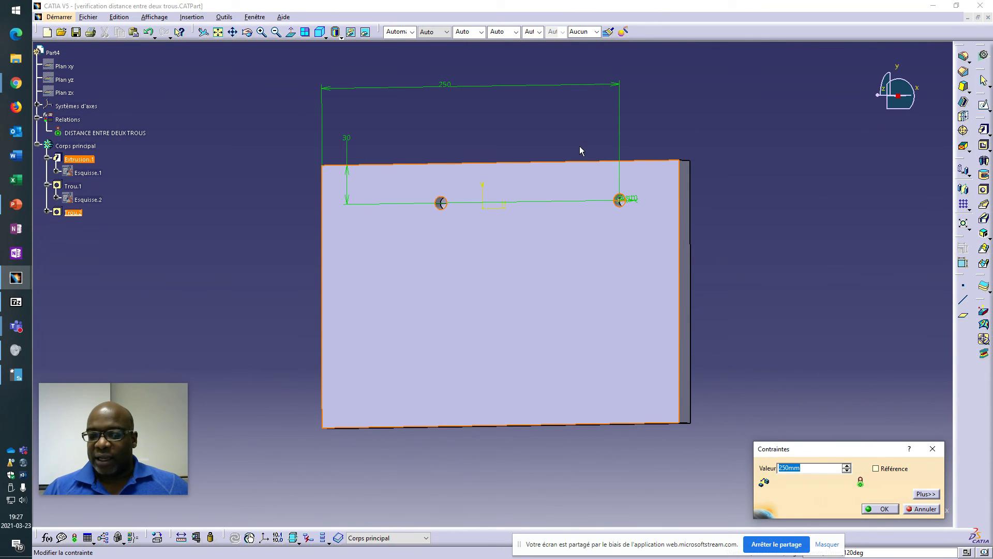
pyautogui.write('180')
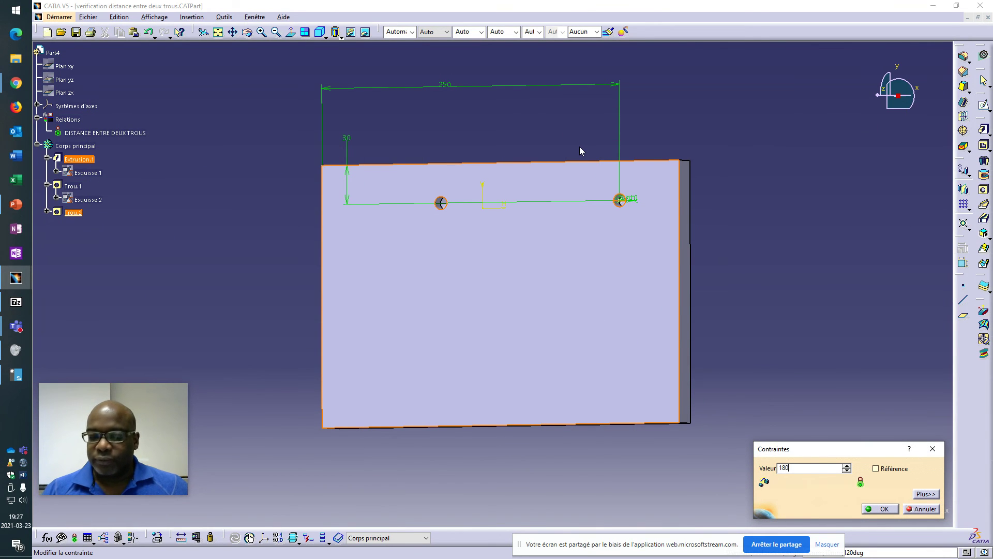
pyautogui.press('Return')
pyautogui.click(843, 509)
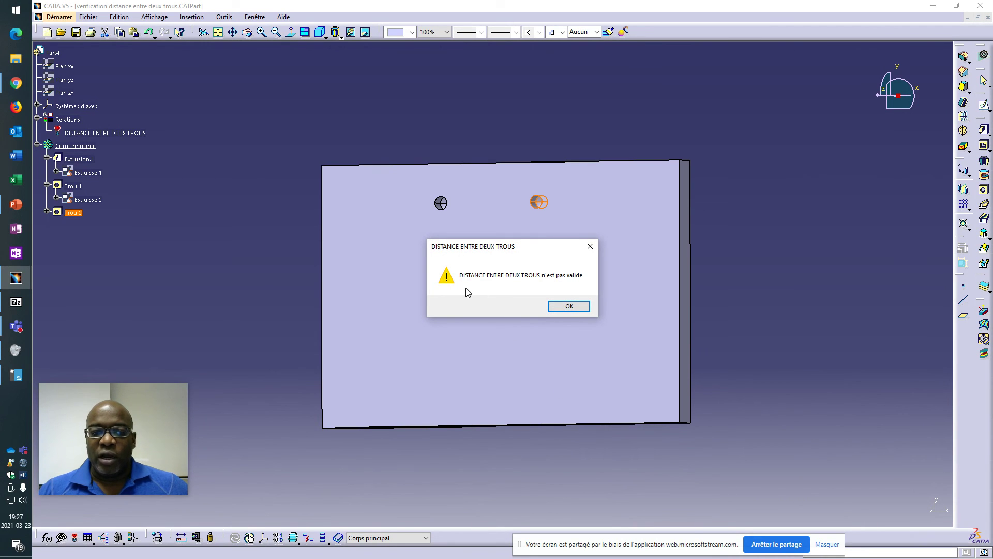
pyautogui.click(569, 306)
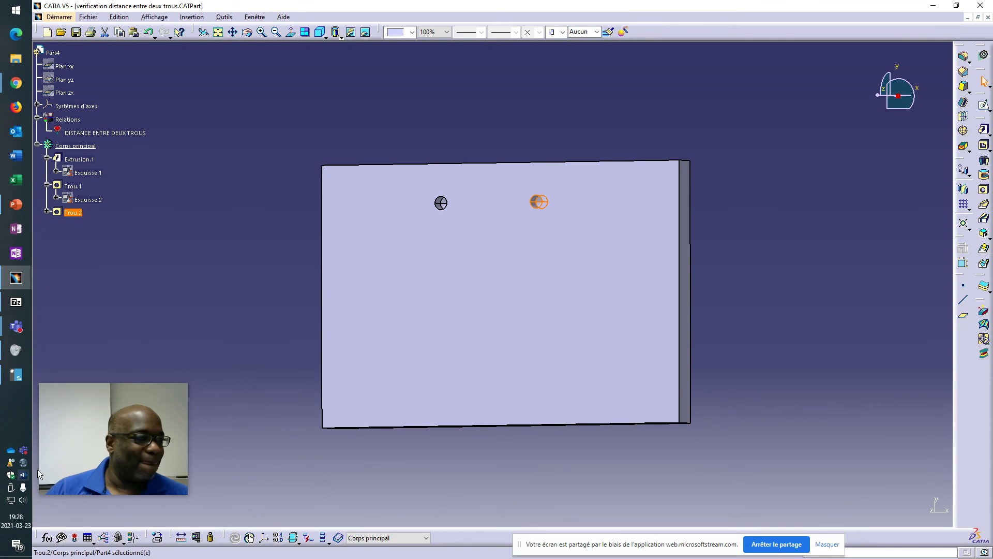
pyautogui.click(110, 447)
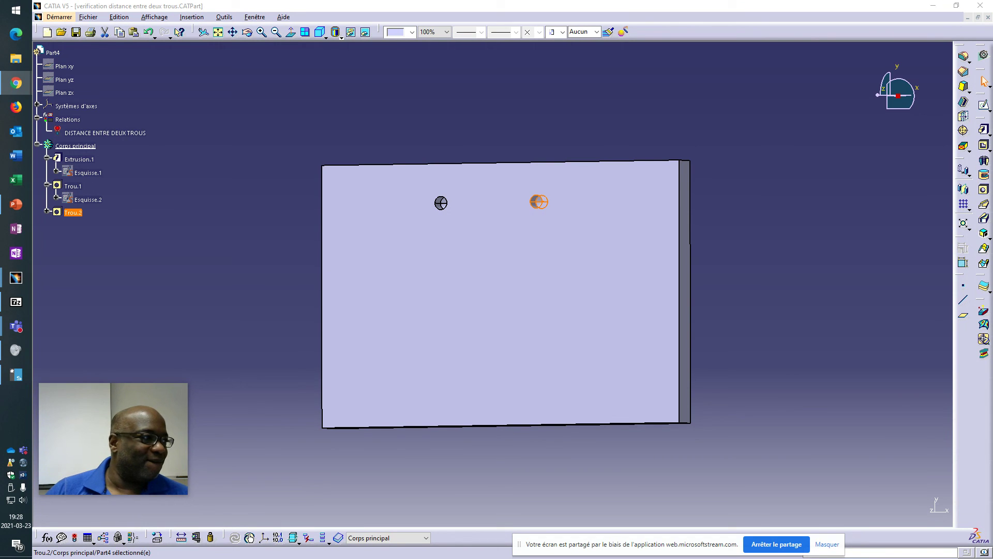